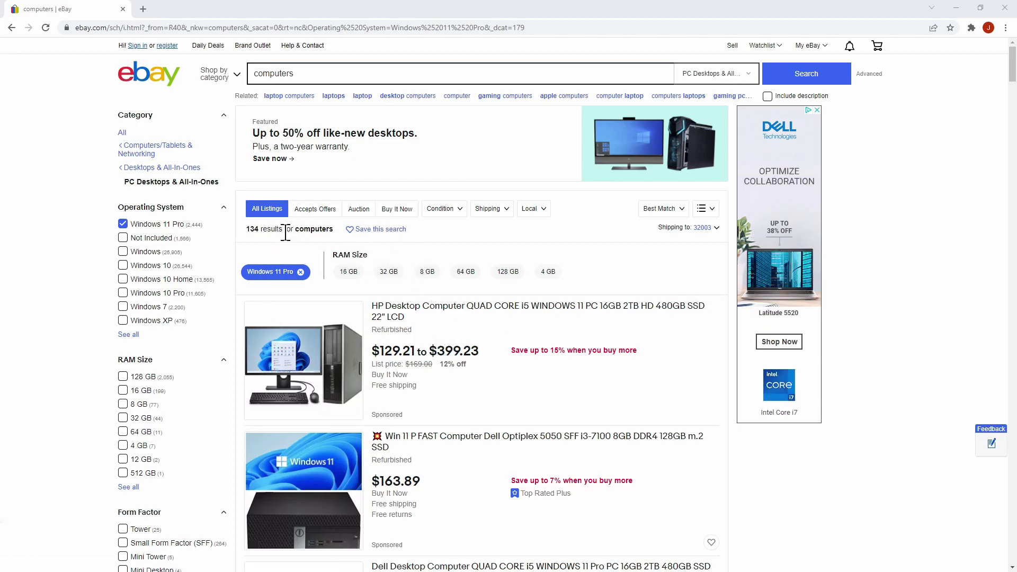
- Look through the eBay search results for desktop computers with Windows 11 Pro
{"action": "scroll", "coordinate": [523, 384], "scroll_direction": "down", "scroll_amount": 5}
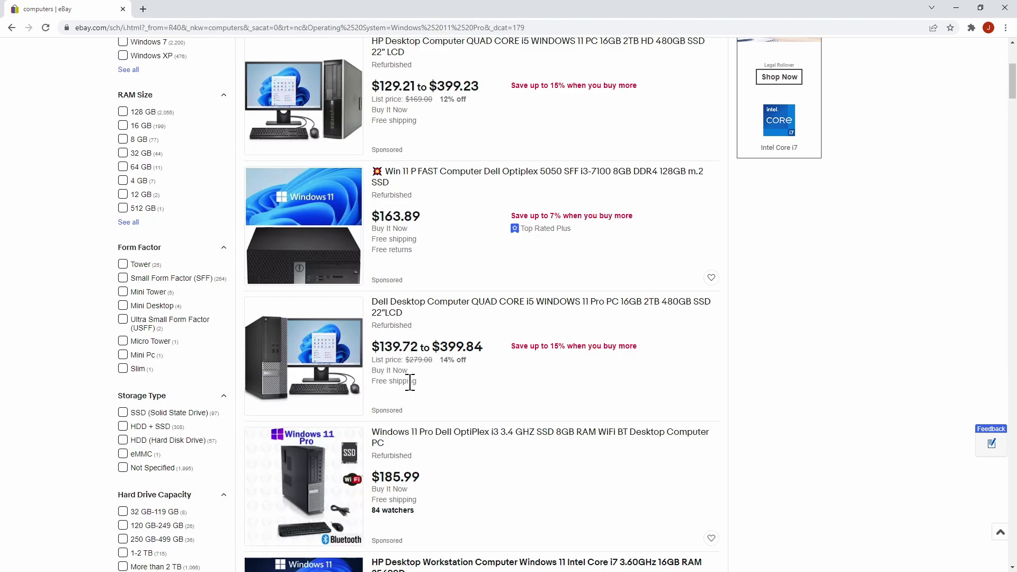
{"action": "scroll", "coordinate": [360, 272], "scroll_direction": "up", "scroll_amount": 5}
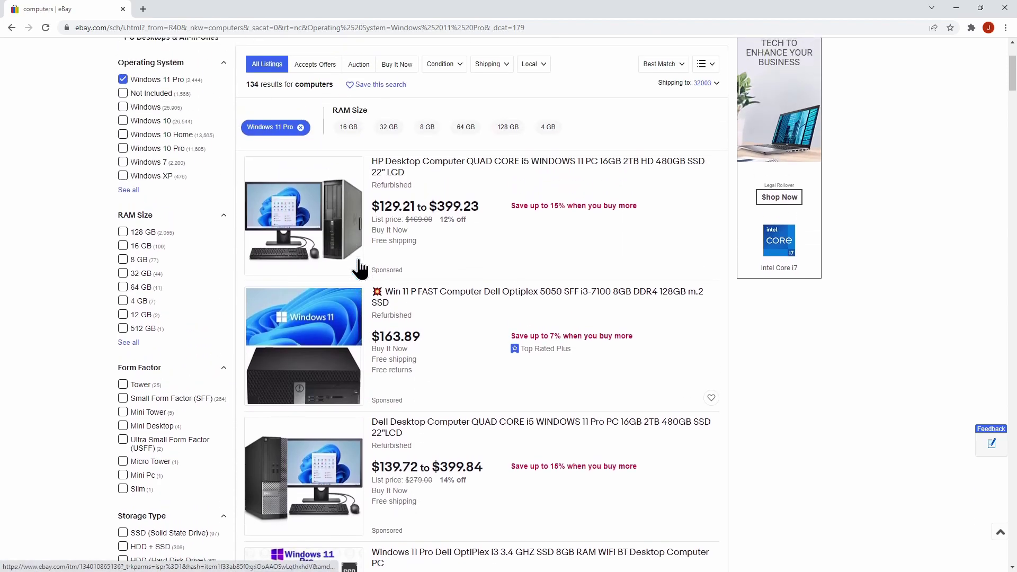
{"action": "scroll", "coordinate": [397, 339], "scroll_direction": "down", "scroll_amount": 9}
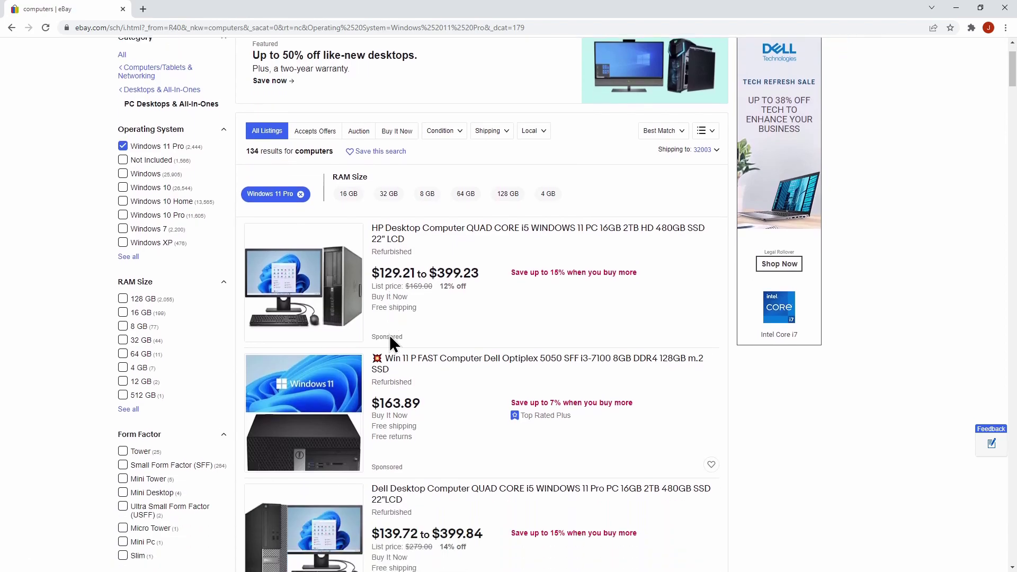
{"action": "scroll", "coordinate": [394, 299], "scroll_direction": "down", "scroll_amount": 5}
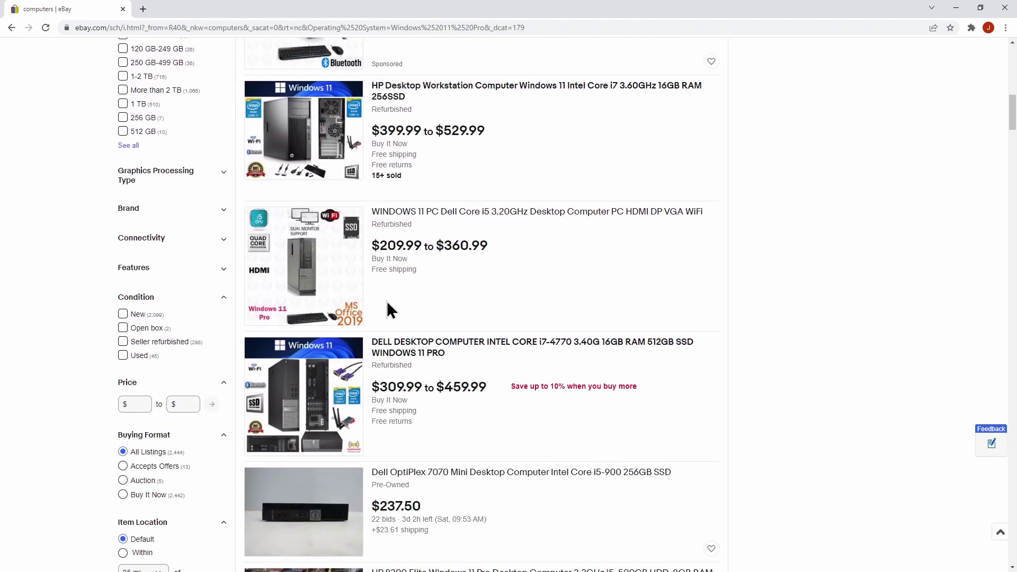
{"action": "scroll", "coordinate": [385, 314], "scroll_direction": "up", "scroll_amount": 13}
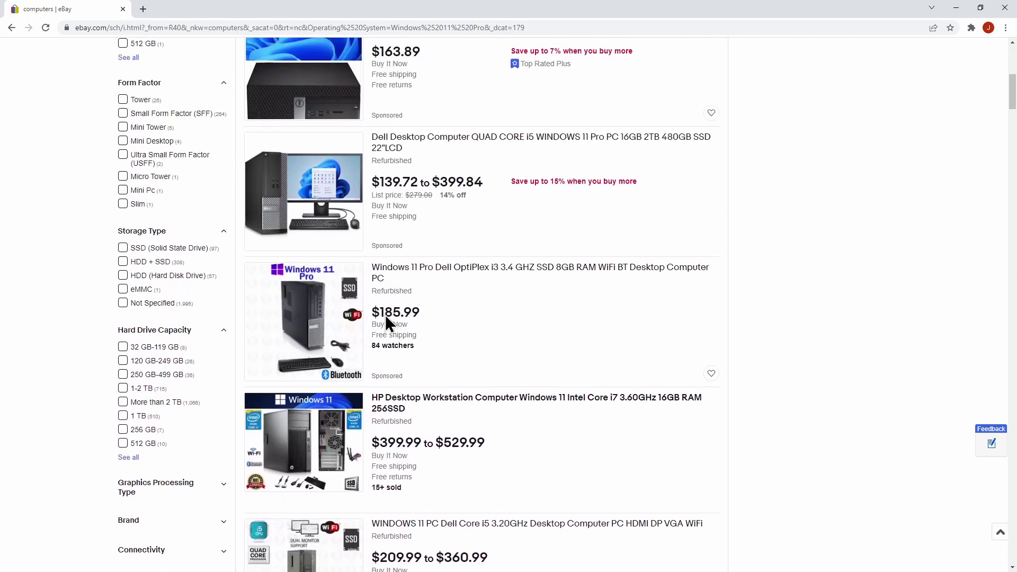
{"action": "scroll", "coordinate": [387, 130], "scroll_direction": "up", "scroll_amount": 3}
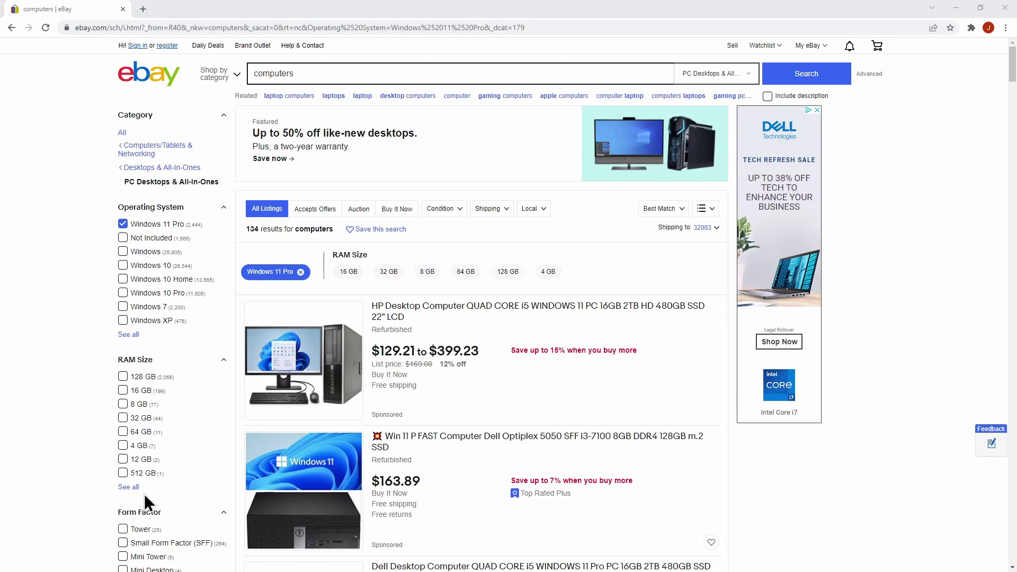
- Copy the eBay results page's URL and connect to it as a Web data source in Power BI Desktop
{"action": "left_click_drag", "start_coordinate": [546, 28], "coordinate": [77, 27]}
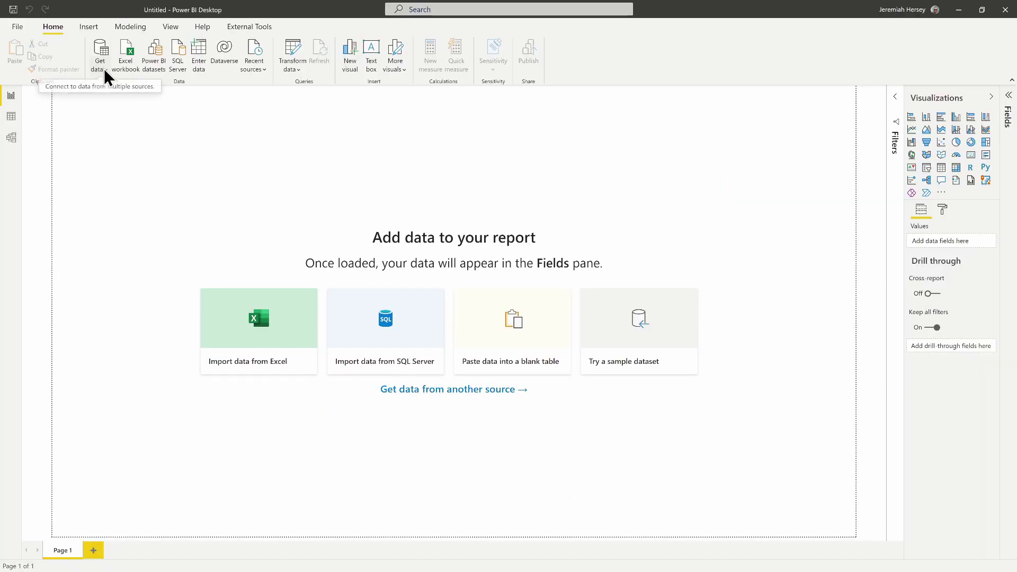
{"action": "left_click", "coordinate": [104, 72]}
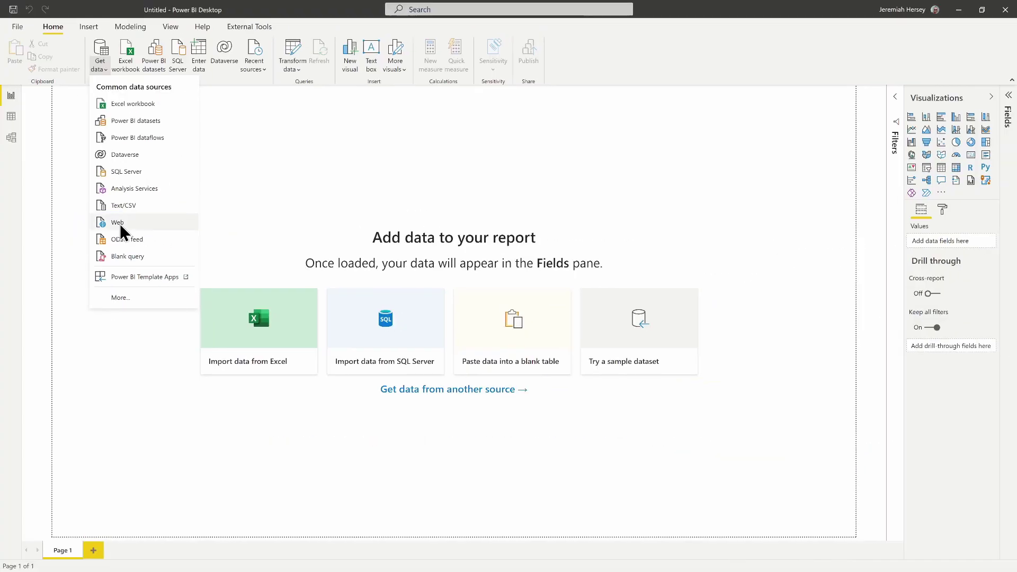
{"action": "left_click", "coordinate": [112, 223]}
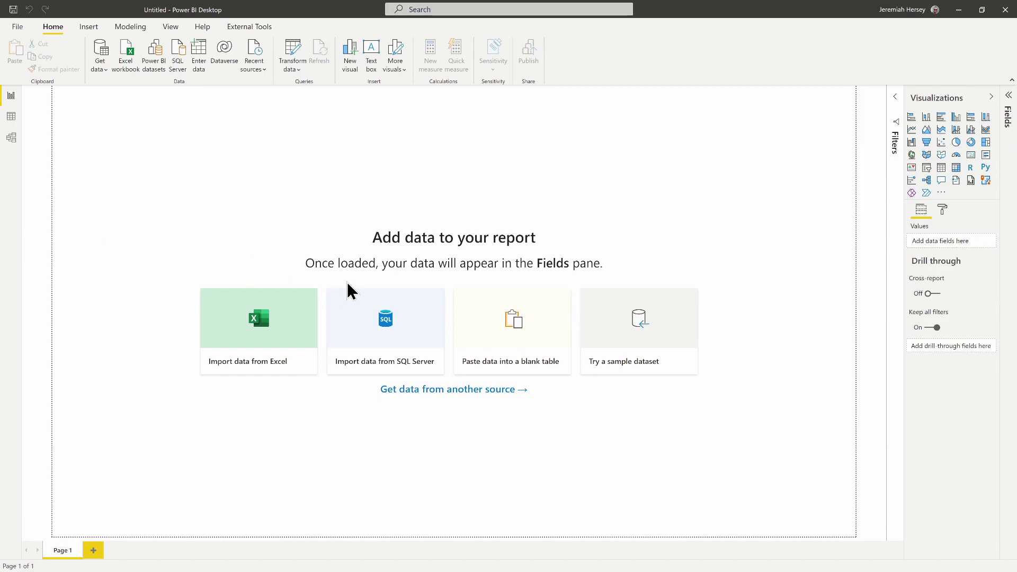
{"action": "key", "text": "ctrl+v"}
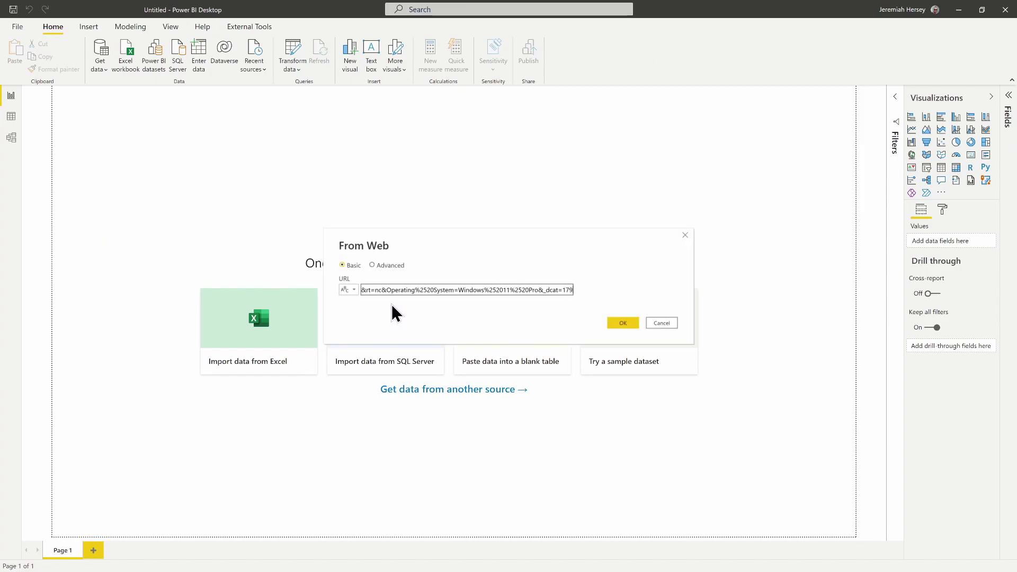
{"action": "left_click", "coordinate": [620, 323]}
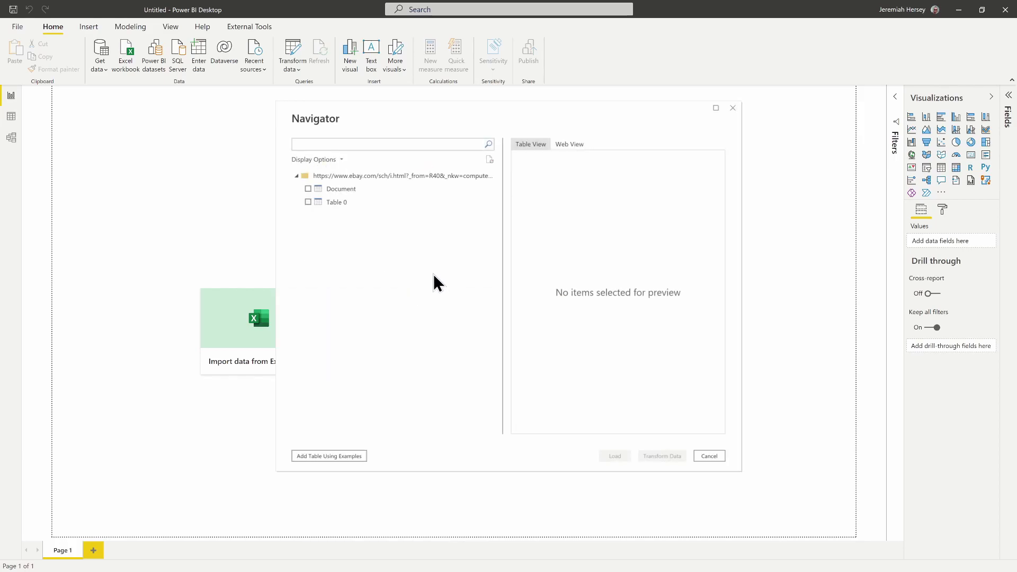
- Preview the detected Document and Table 0 items to check whether they contain the listing data
{"action": "left_click", "coordinate": [346, 189]}
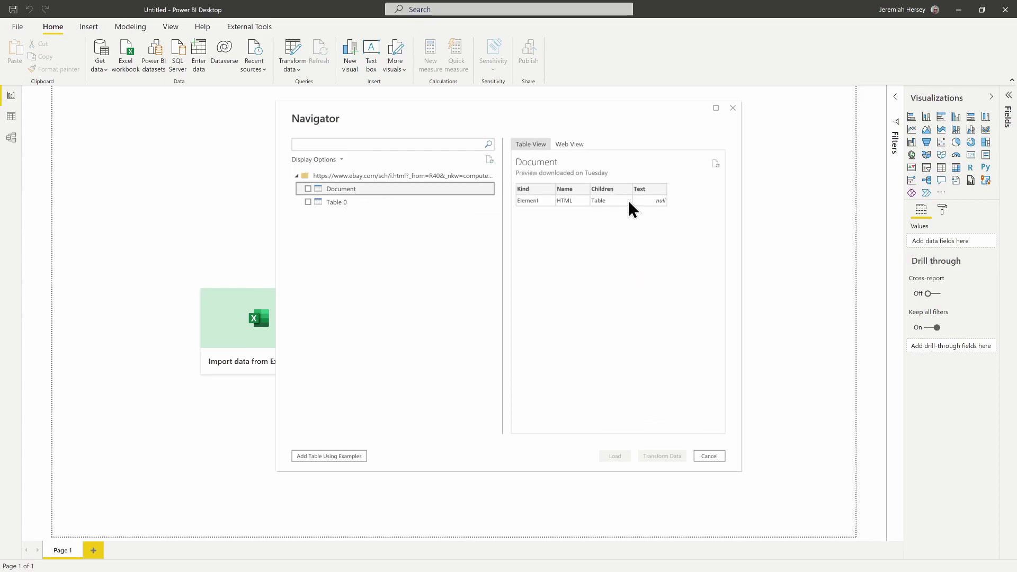
{"action": "left_click", "coordinate": [340, 201]}
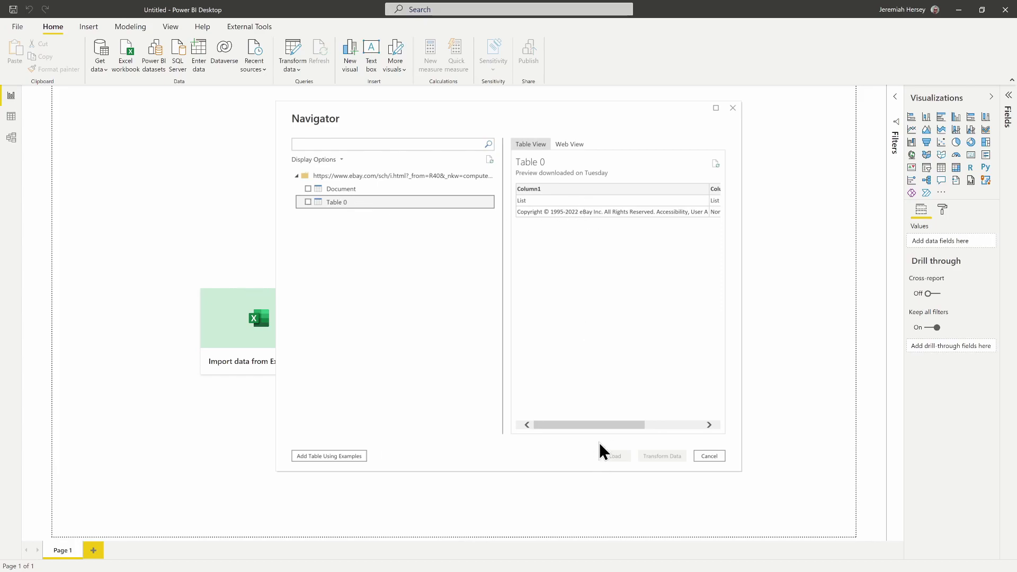
{"action": "left_click_drag", "start_coordinate": [595, 424], "coordinate": [509, 422]}
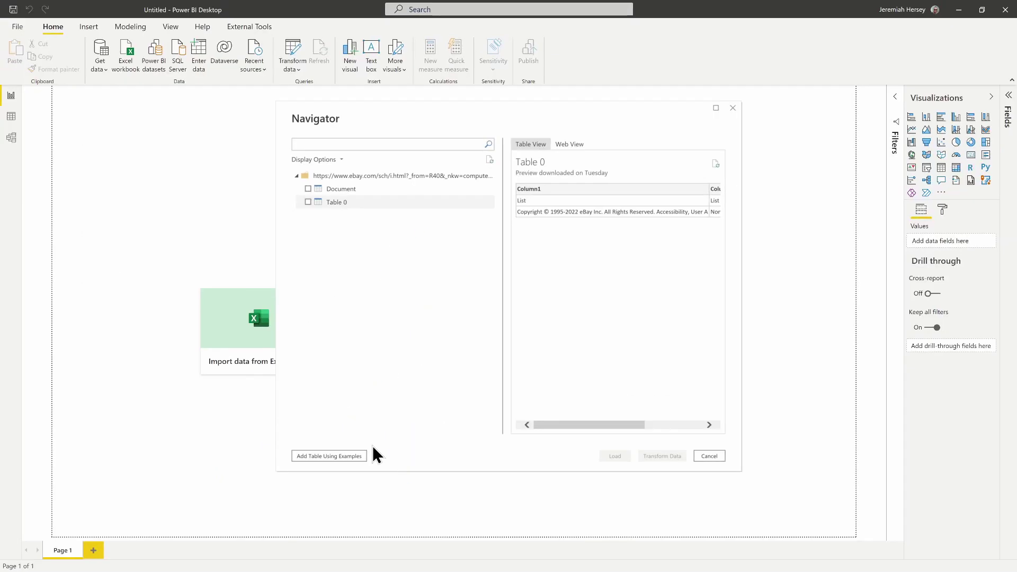
- Start adding a table using examples and name its first column Description
{"action": "left_click", "coordinate": [327, 457]}
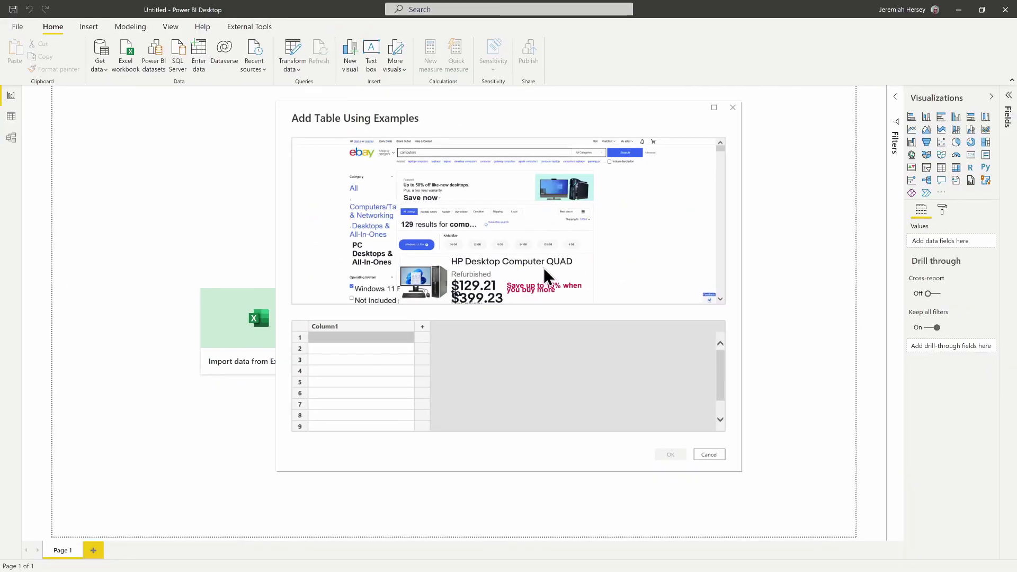
{"action": "scroll", "coordinate": [646, 219], "scroll_direction": "down", "scroll_amount": 2}
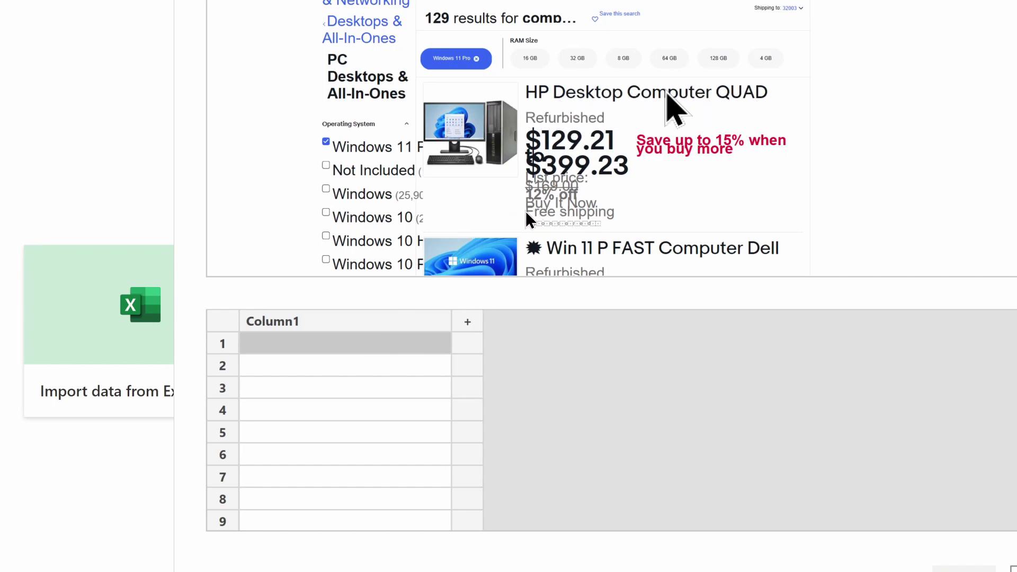
{"action": "double_click", "coordinate": [334, 328]}
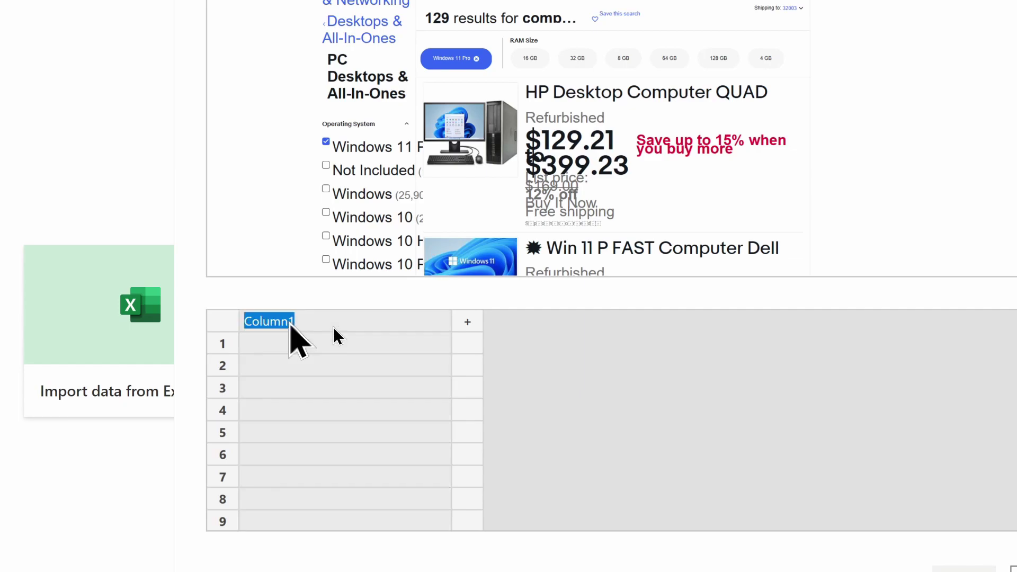
{"action": "type", "text": "Description"}
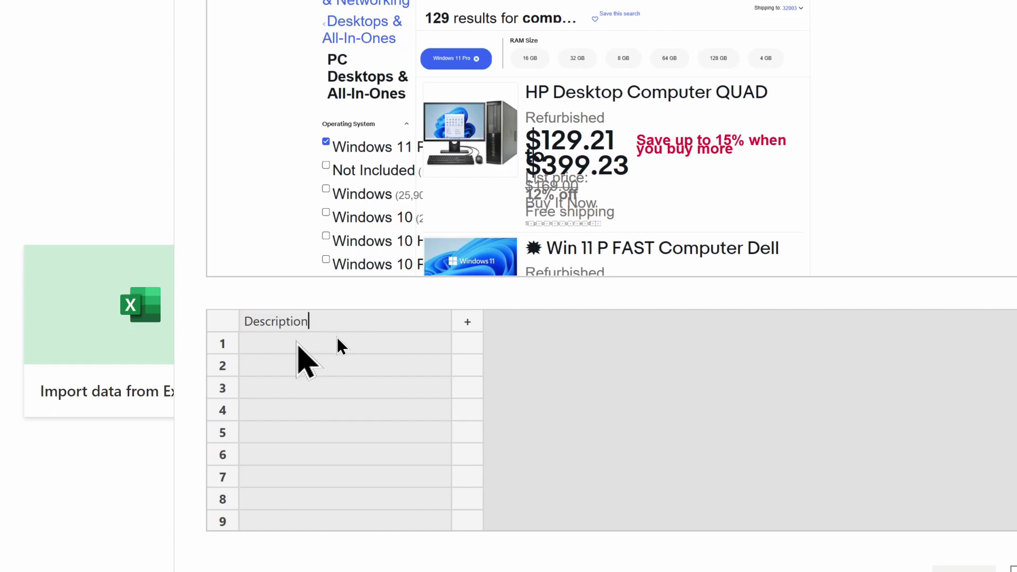
- Set the first Description example to "HP Desktop Computer QUAD CORE i5 WINDOWS 11 PC 16GB 2TB HD 480GB SSD 22" LCD"
{"action": "left_click", "coordinate": [338, 339]}
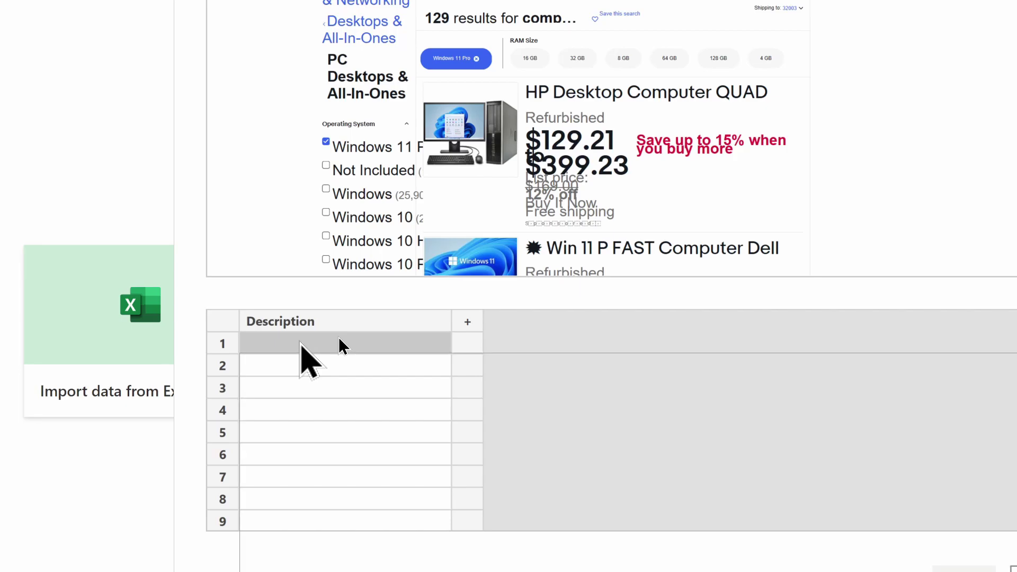
{"action": "type", "text": "HP"}
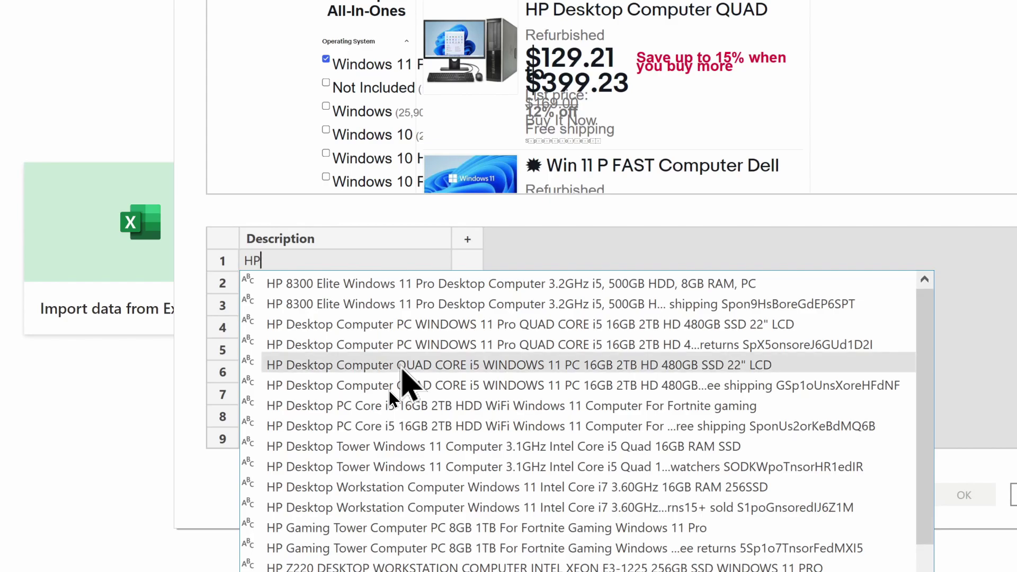
{"action": "left_click", "coordinate": [402, 369]}
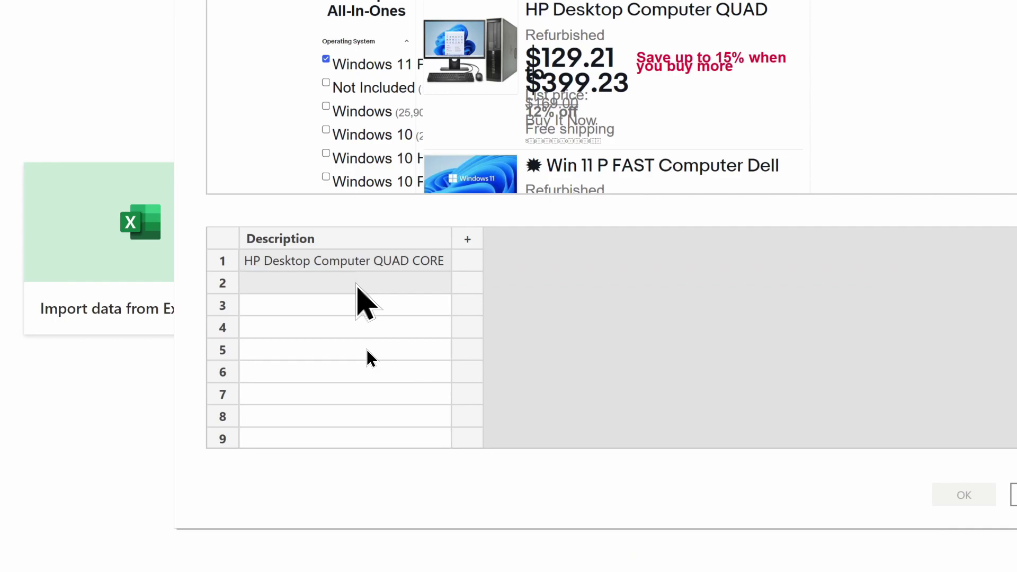
- Set the second Description example to the "Win 11 P FAST Computer Dell Optiplex 5050 SFF i3-7100 8GB DDR4 128GB m.2 SSD" listing title
{"action": "left_click", "coordinate": [357, 287]}
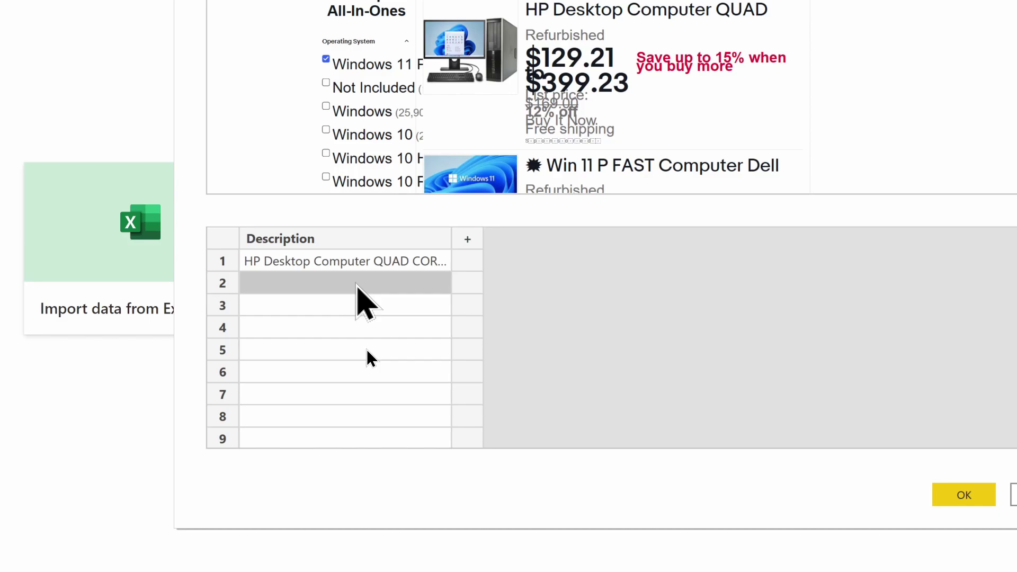
{"action": "type", "text": "W"}
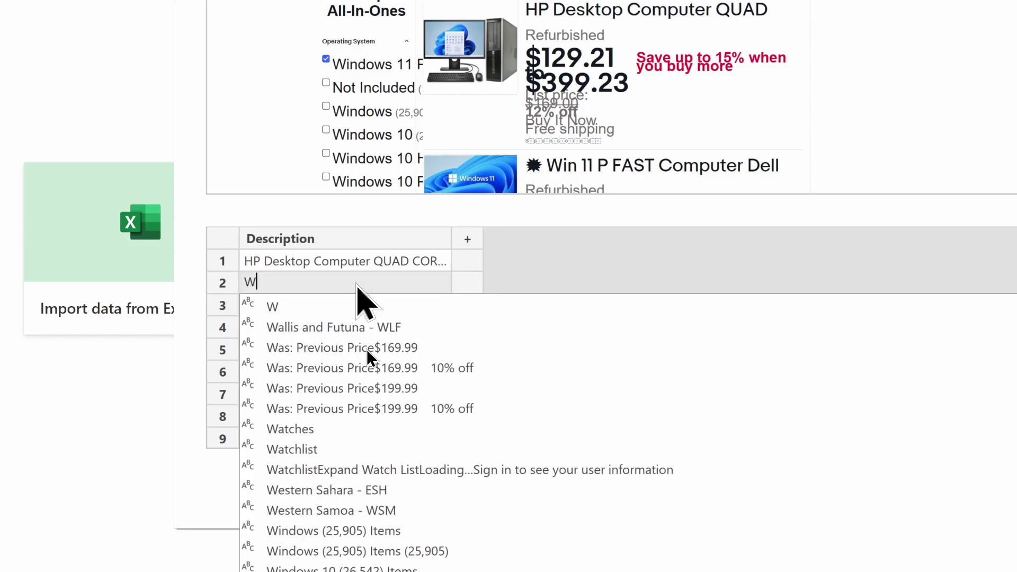
{"action": "type", "text": "in 11 P Fa"}
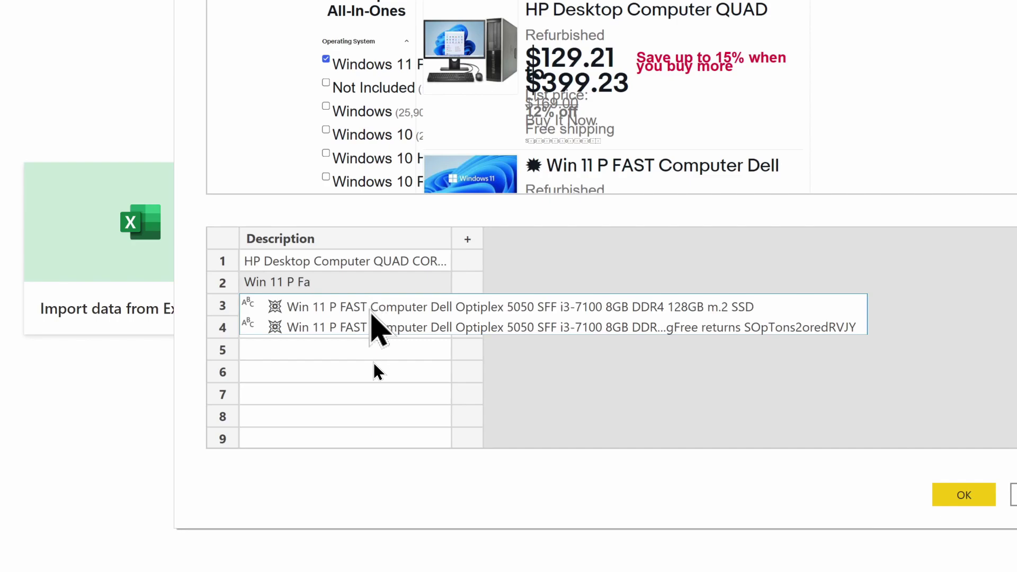
{"action": "key", "text": "Escape"}
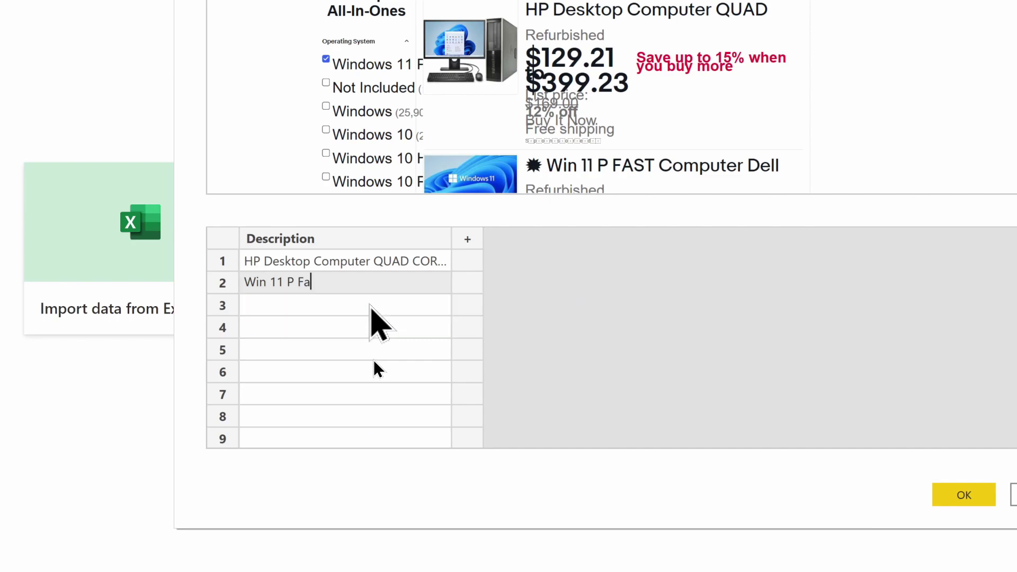
{"action": "key", "text": "Return"}
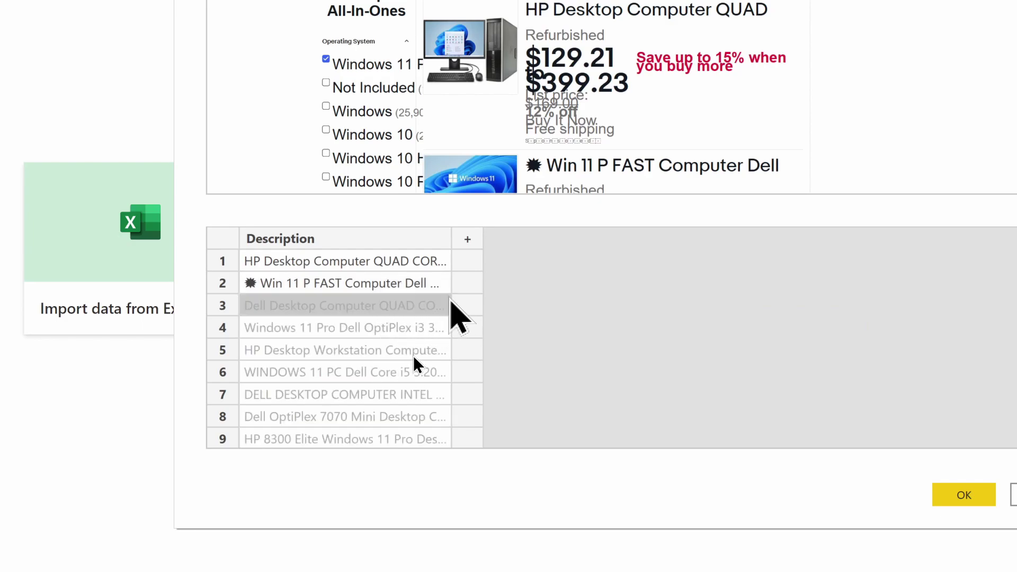
- Widen the Description column and compare its suggested rows with the listings in the page preview
{"action": "left_click_drag", "start_coordinate": [455, 248], "coordinate": [709, 247]}
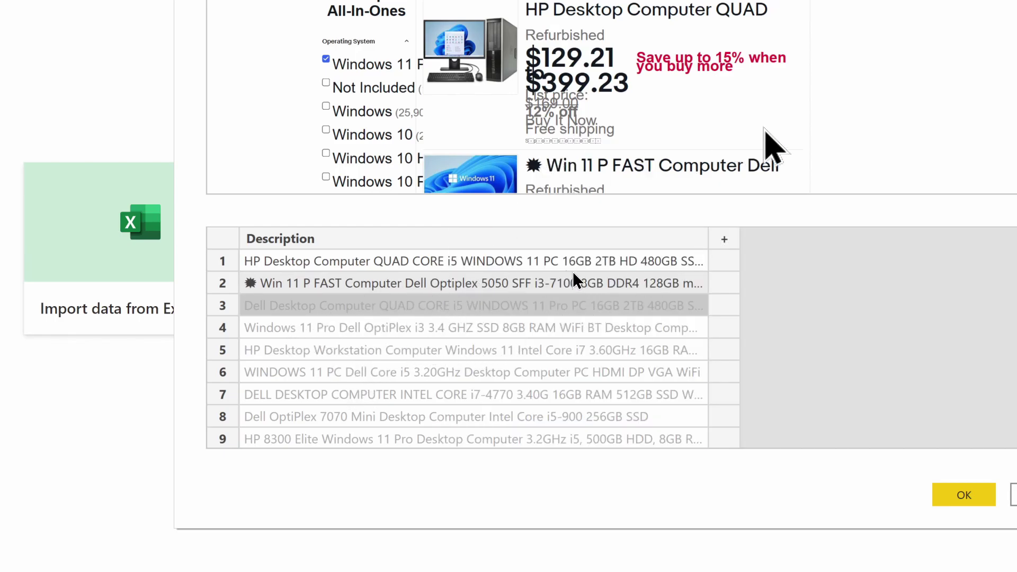
{"action": "scroll", "coordinate": [838, 108], "scroll_direction": "down", "scroll_amount": 3}
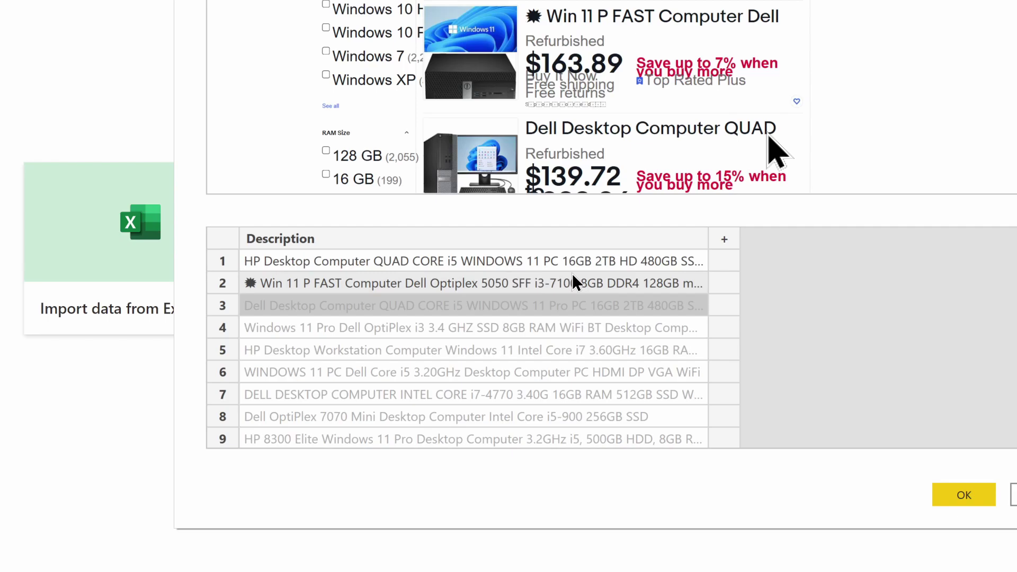
{"action": "scroll", "coordinate": [572, 274], "scroll_direction": "down", "scroll_amount": 3}
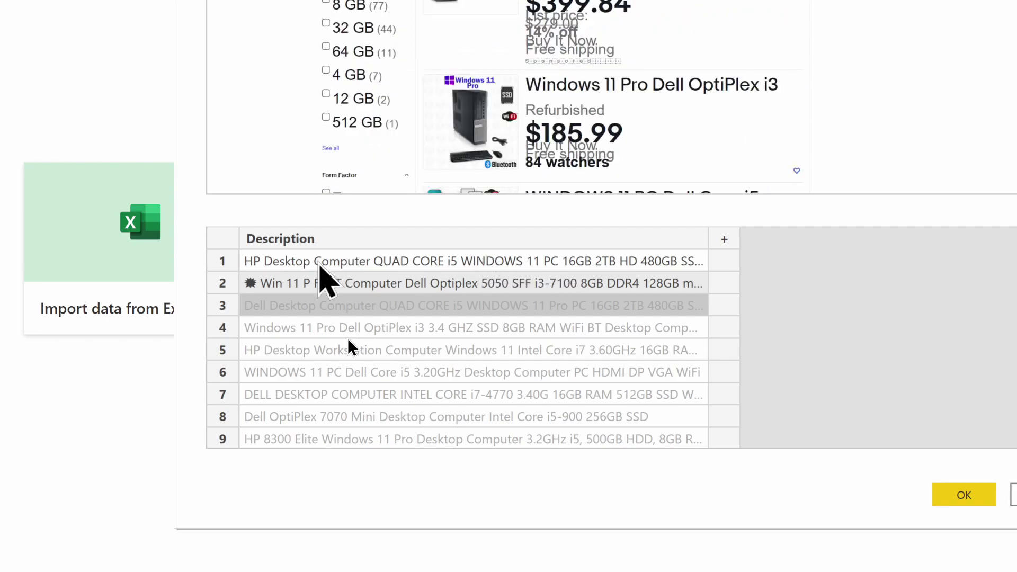
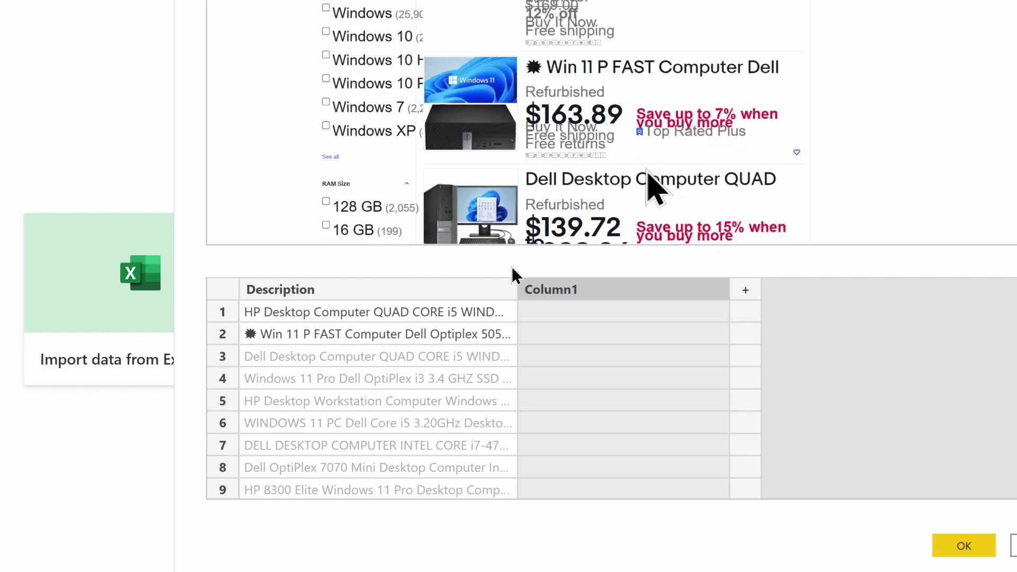
- Add a second column to the example table and name it Condition
{"action": "scroll", "coordinate": [647, 180], "scroll_direction": "up", "scroll_amount": 6}
{"action": "double_click", "coordinate": [576, 291]}
{"action": "type", "text": "Condition"}
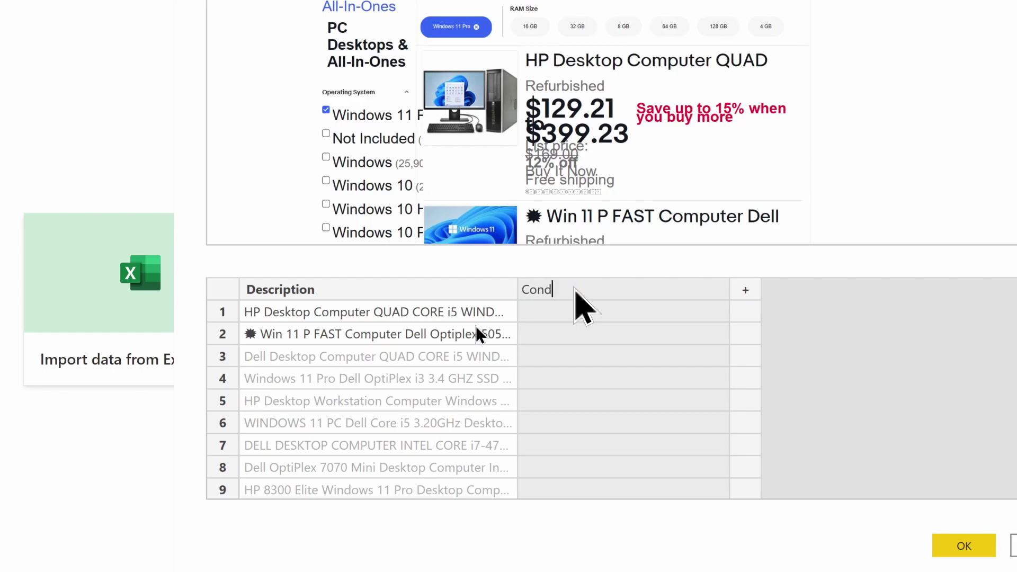
- Set the Condition example for the first listing to Refurbished
{"action": "left_click", "coordinate": [589, 312]}
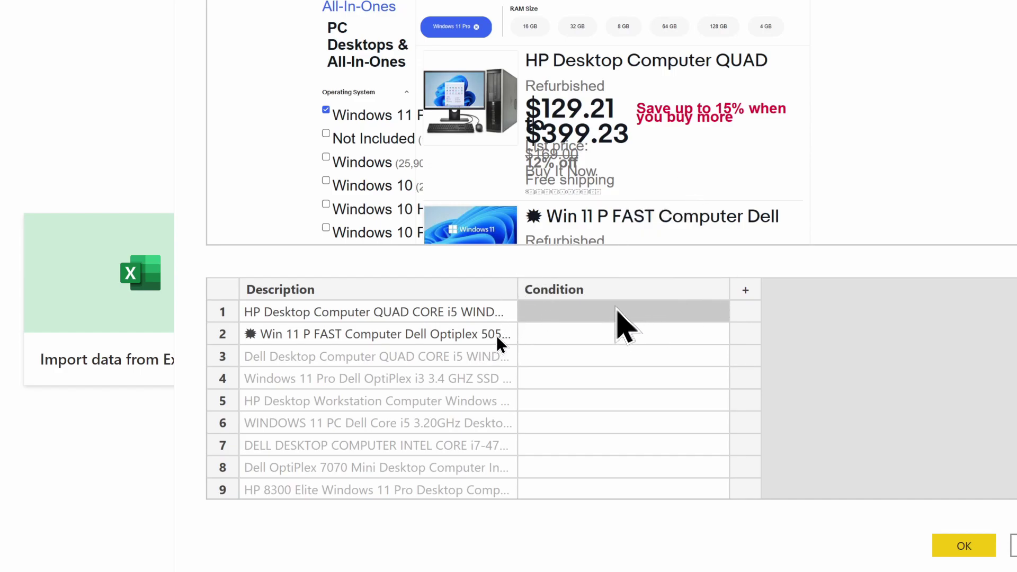
{"action": "type", "text": "Ref"}
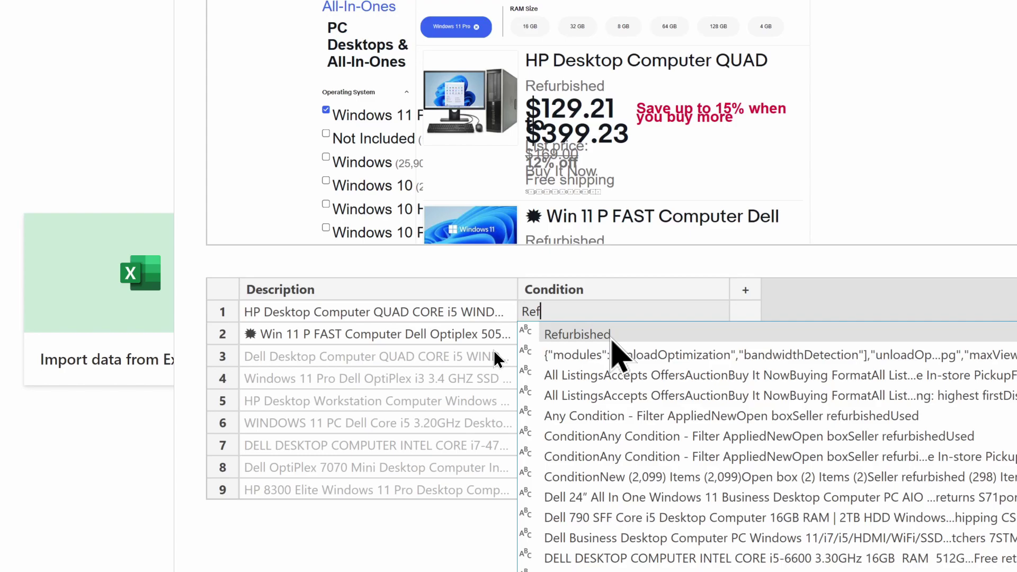
{"action": "left_click", "coordinate": [611, 337]}
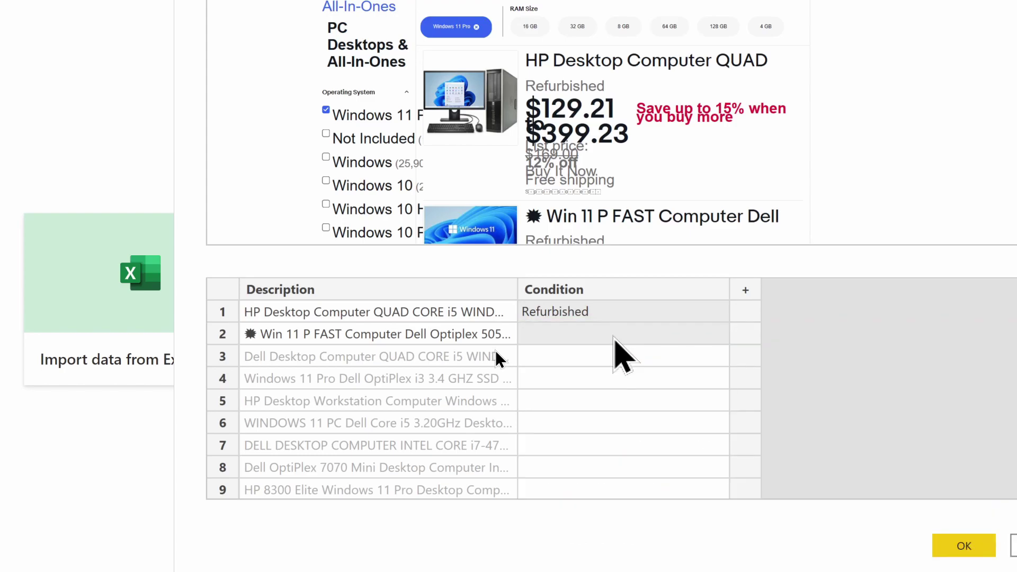
{"action": "left_click", "coordinate": [601, 339]}
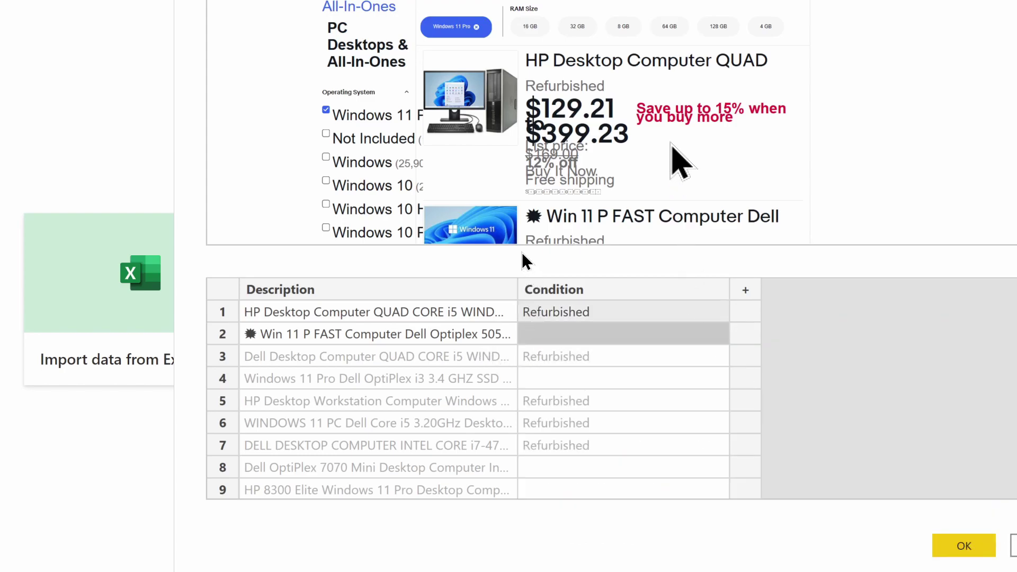
- Set the Condition example for the second listing to Refurbished
{"action": "scroll", "coordinate": [668, 148], "scroll_direction": "down", "scroll_amount": 2}
{"action": "scroll", "coordinate": [665, 143], "scroll_direction": "down", "scroll_amount": 1}
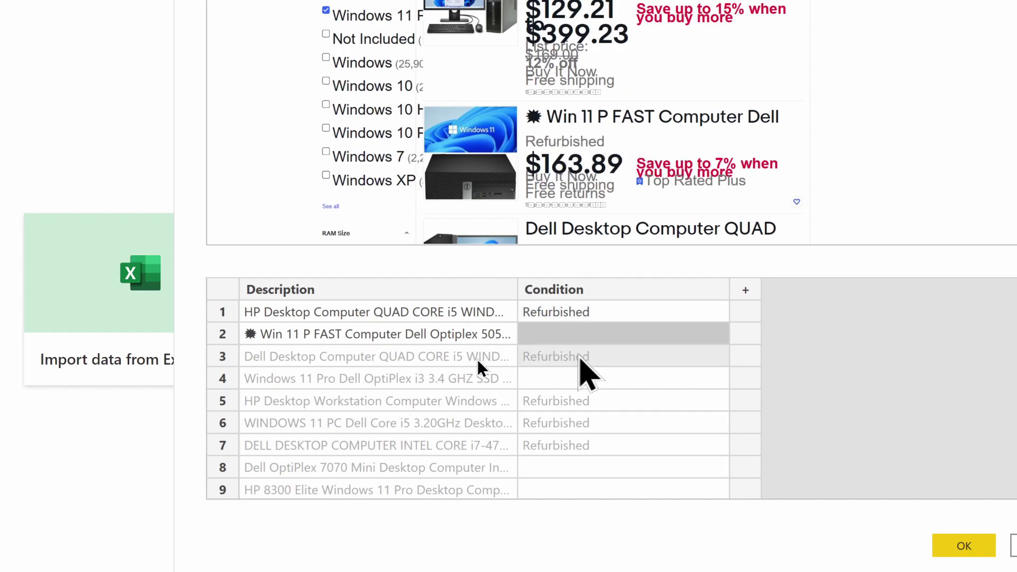
{"action": "type", "text": "R"}
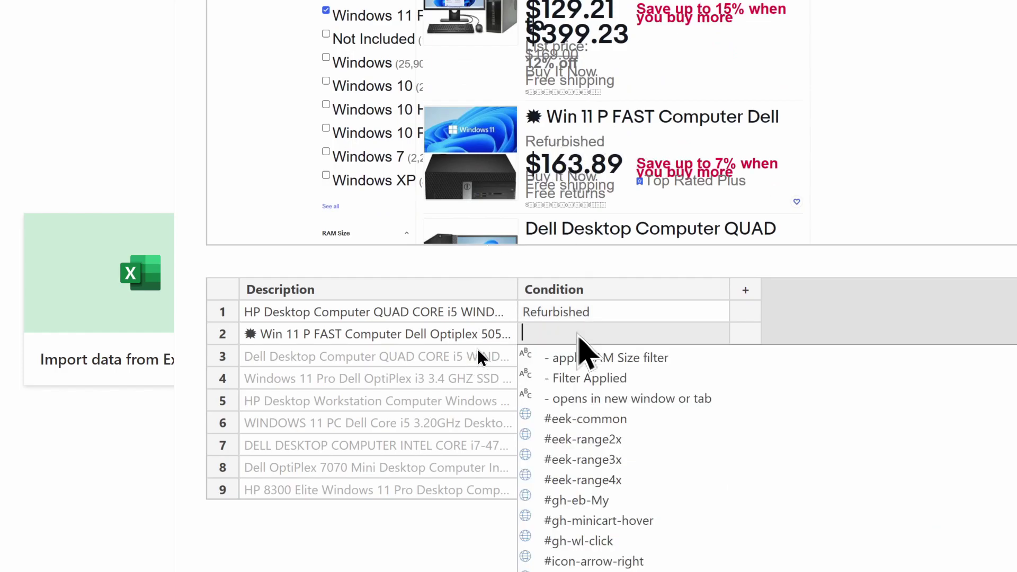
{"action": "type", "text": "e"}
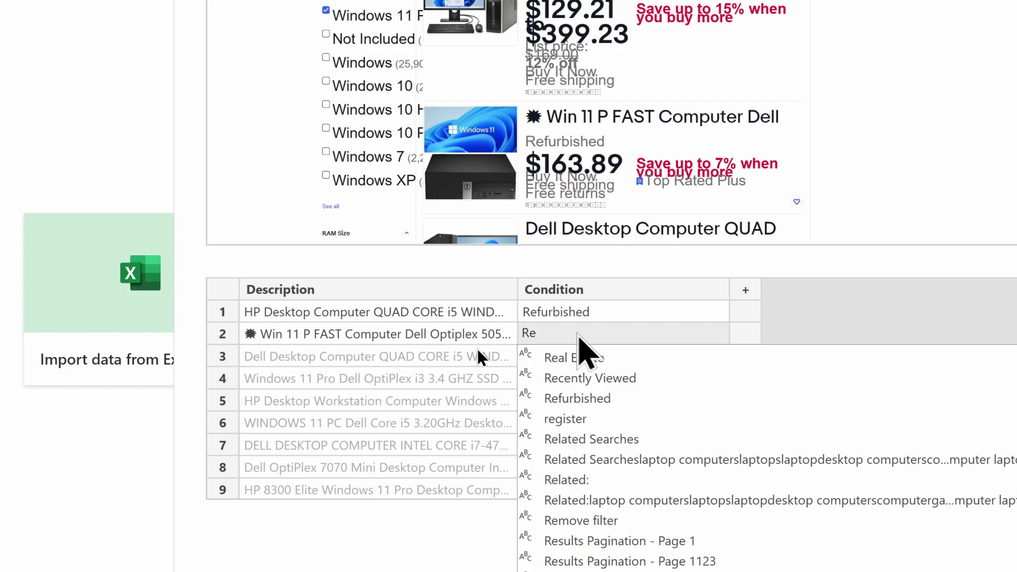
{"action": "type", "text": "furb"}
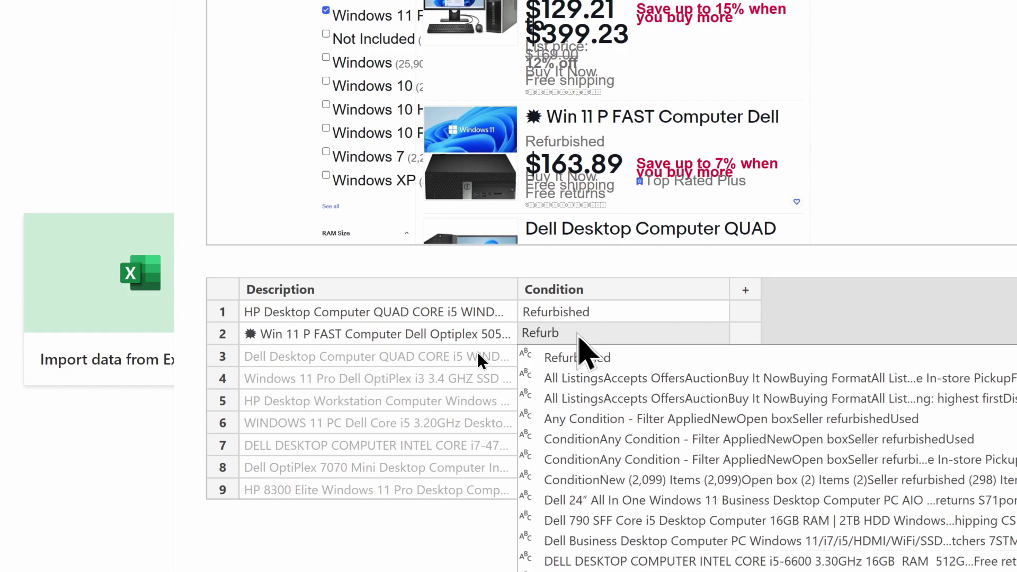
{"action": "left_click", "coordinate": [583, 356]}
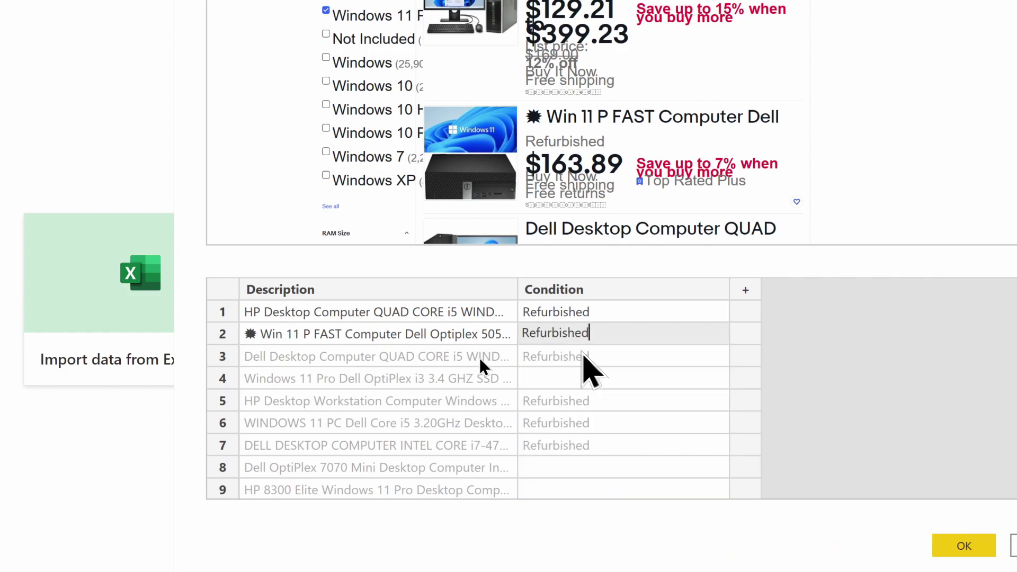
{"action": "left_click", "coordinate": [610, 358]}
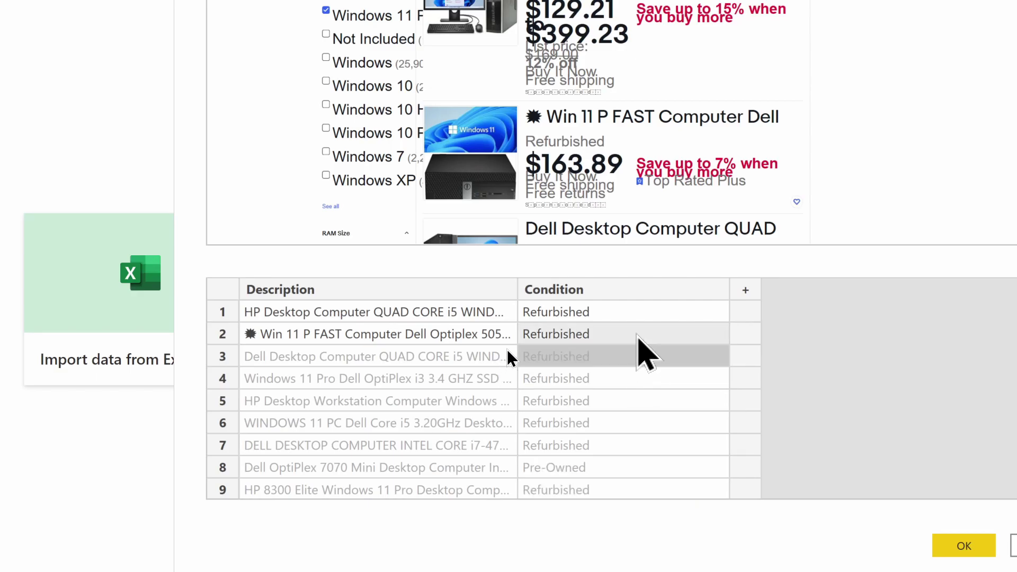
- Add a third column to the example table and name it Price
{"action": "scroll", "coordinate": [627, 365], "scroll_direction": "down", "scroll_amount": 1}
{"action": "scroll", "coordinate": [499, 377], "scroll_direction": "down", "scroll_amount": 1}
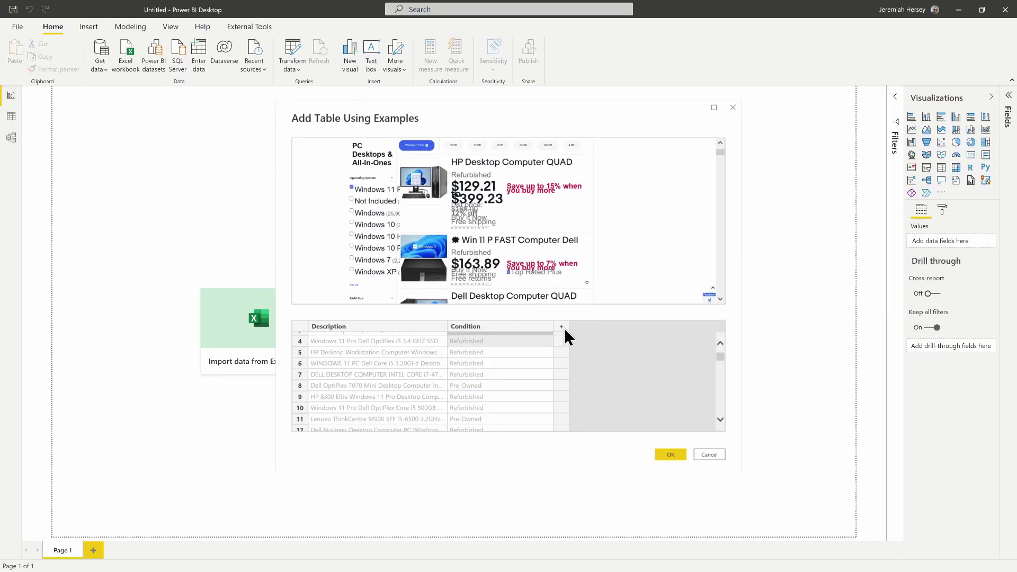
{"action": "left_click", "coordinate": [563, 328]}
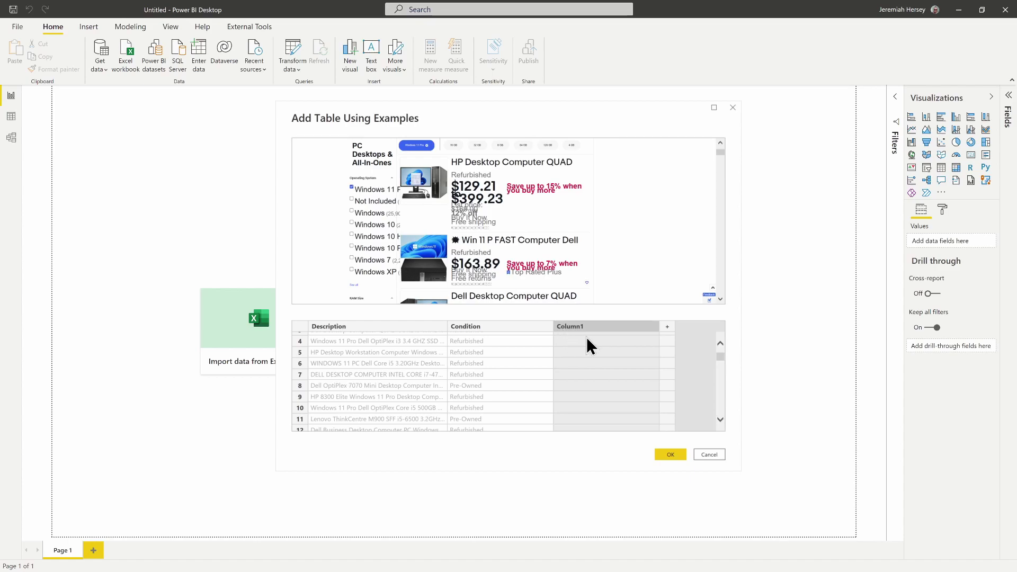
{"action": "double_click", "coordinate": [580, 329]}
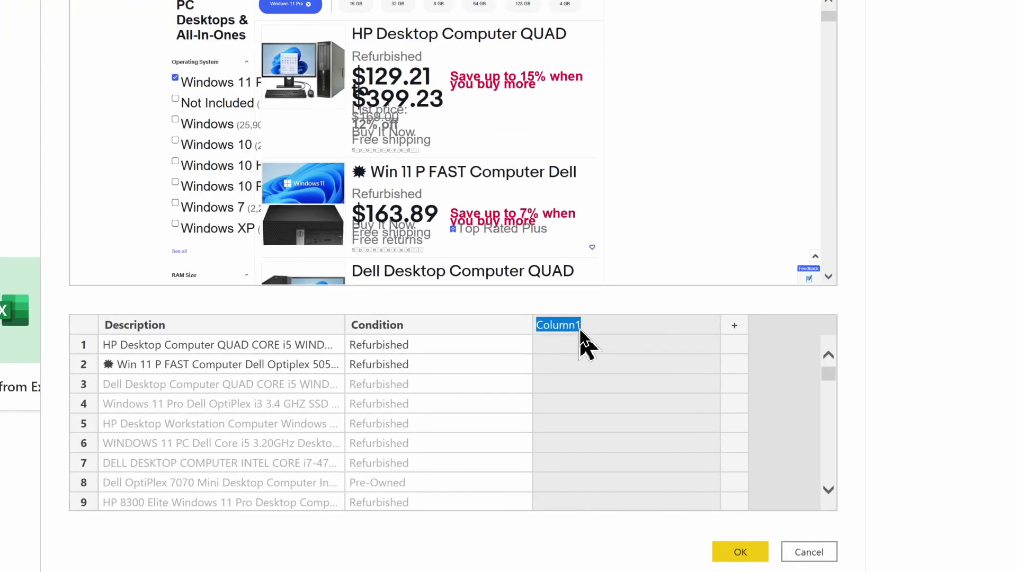
{"action": "type", "text": "Price"}
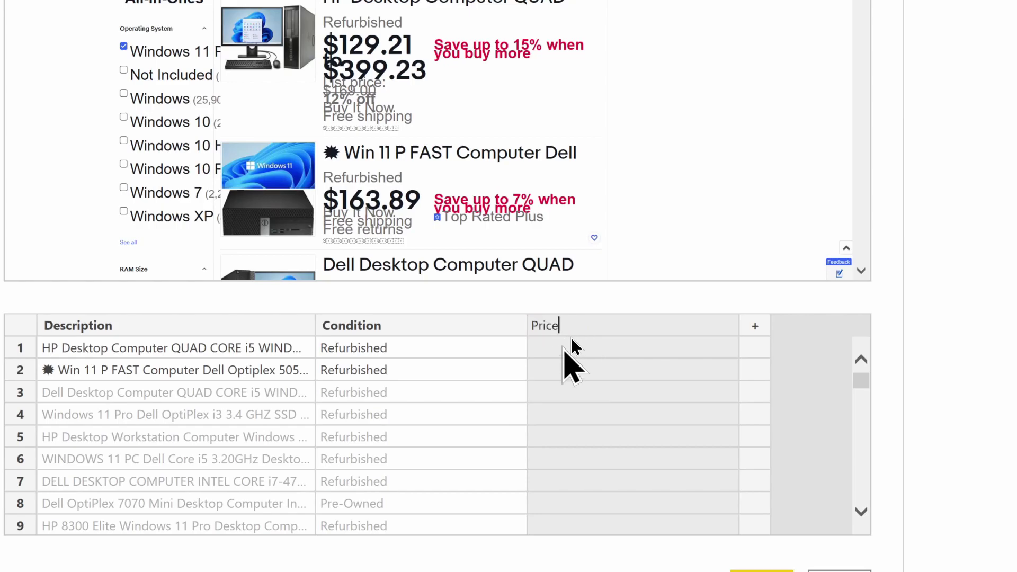
{"action": "left_click", "coordinate": [571, 342]}
- Set the Price example for the first listing to the "$129.21 to $399.23" range from the page
{"action": "scroll", "coordinate": [547, 269], "scroll_direction": "up", "scroll_amount": 4}
{"action": "scroll", "coordinate": [547, 268], "scroll_direction": "down", "scroll_amount": 2}
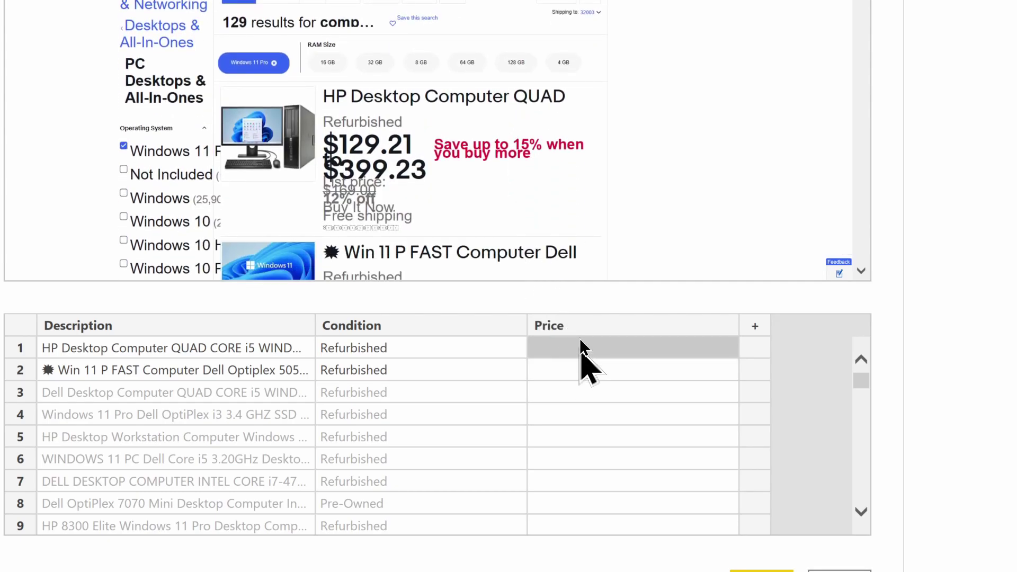
{"action": "double_click", "coordinate": [579, 339]}
{"action": "type", "text": "129"}
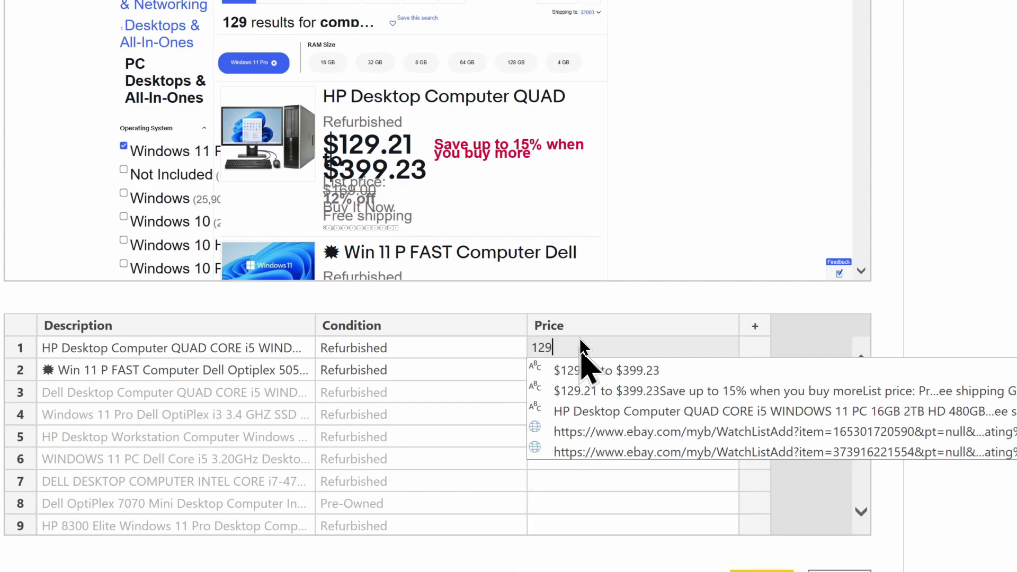
{"action": "left_click", "coordinate": [639, 371]}
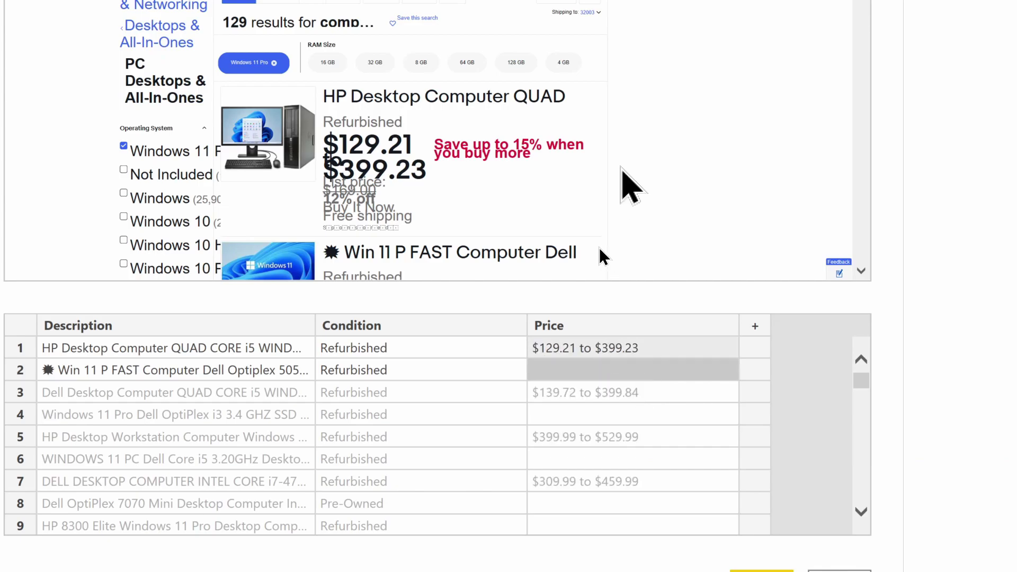
- Set the Price example for the second listing to $163.89
{"action": "scroll", "coordinate": [631, 182], "scroll_direction": "down", "scroll_amount": 2}
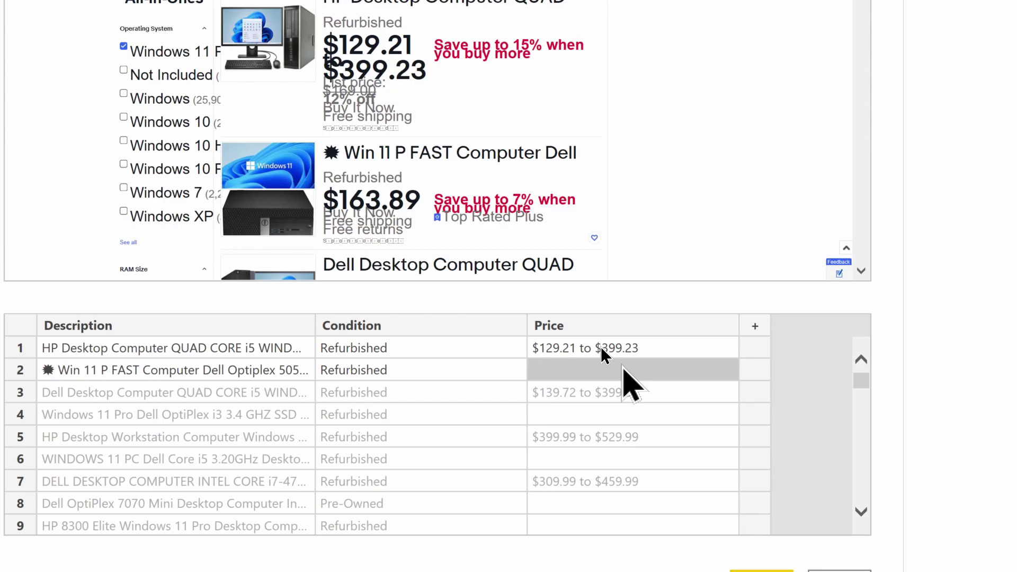
{"action": "left_click", "coordinate": [624, 369]}
{"action": "type", "text": "16"}
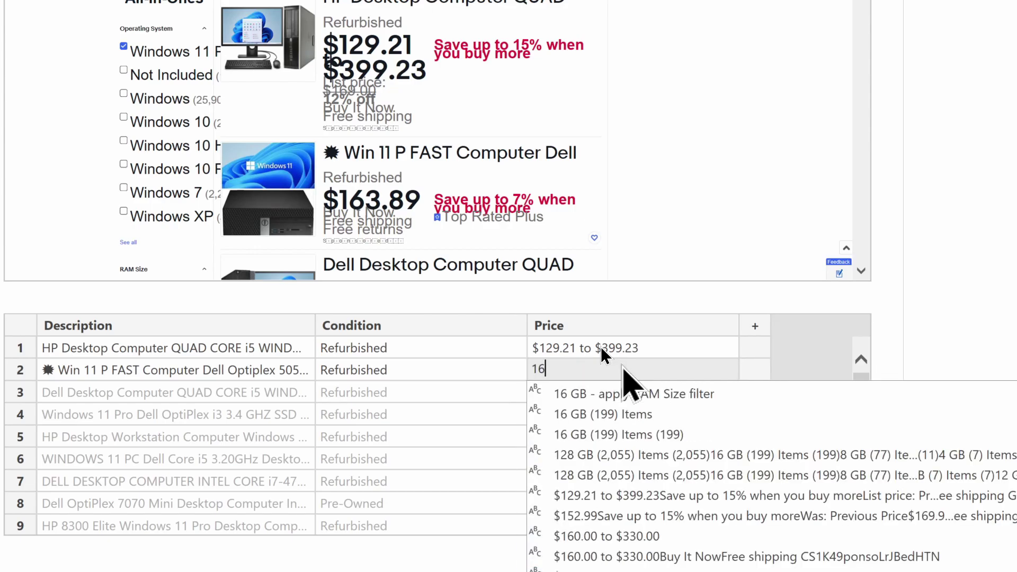
{"action": "type", "text": "3"}
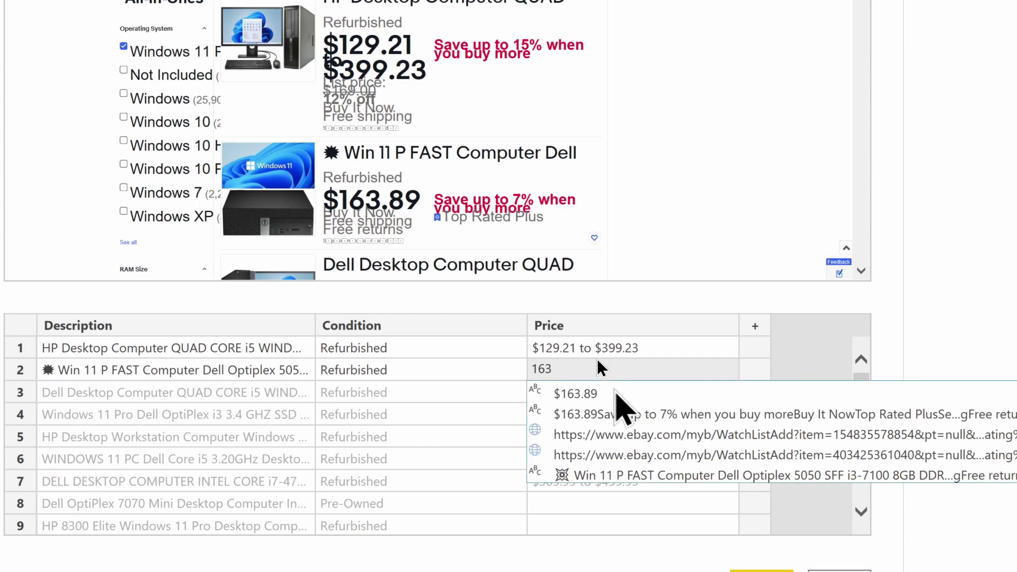
{"action": "left_click", "coordinate": [616, 394]}
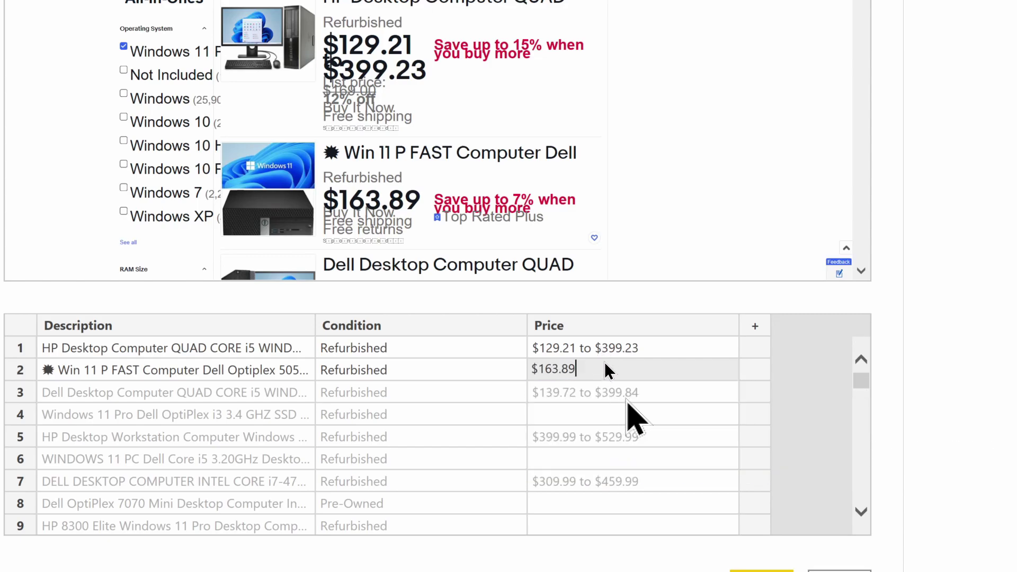
{"action": "key", "text": "Return"}
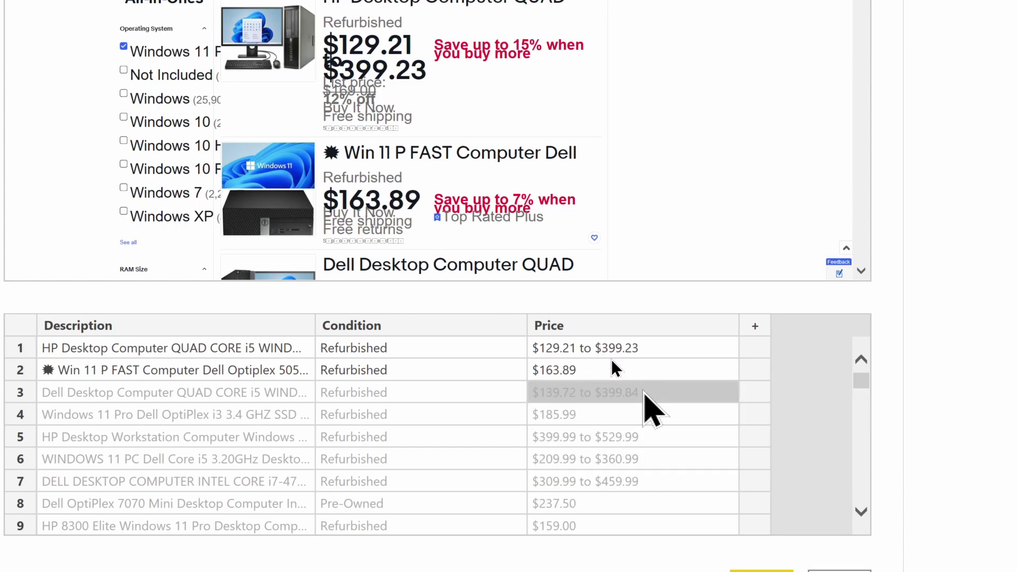
- Review the suggested Condition and Price values down the rows of the example table
{"action": "scroll", "coordinate": [613, 357], "scroll_direction": "down", "scroll_amount": 2}
{"action": "scroll", "coordinate": [613, 358], "scroll_direction": "down", "scroll_amount": 5}
{"action": "scroll", "coordinate": [613, 359], "scroll_direction": "down", "scroll_amount": 2}
{"action": "scroll", "coordinate": [613, 359], "scroll_direction": "down", "scroll_amount": 10}
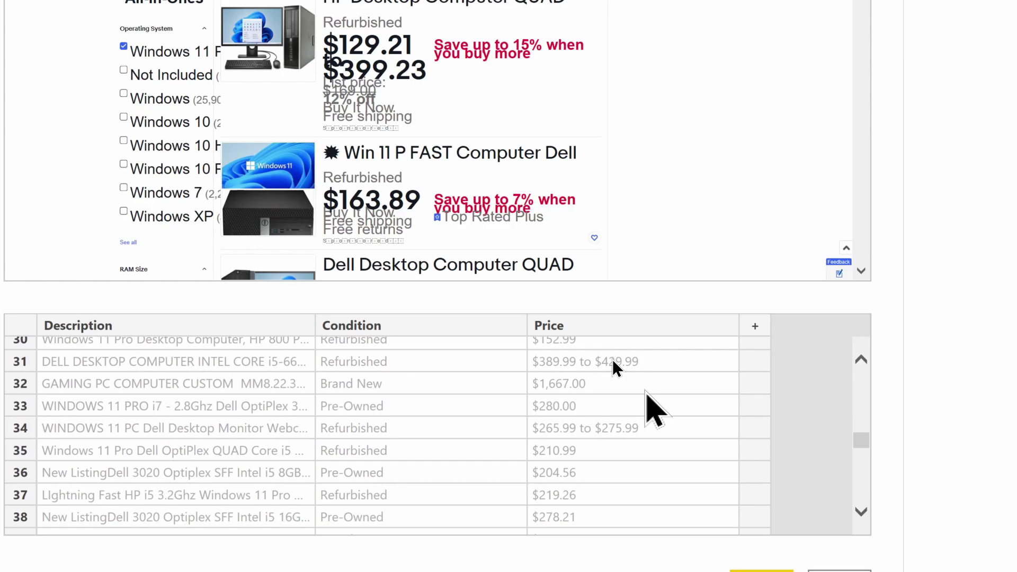
{"action": "scroll", "coordinate": [613, 359], "scroll_direction": "up", "scroll_amount": 18}
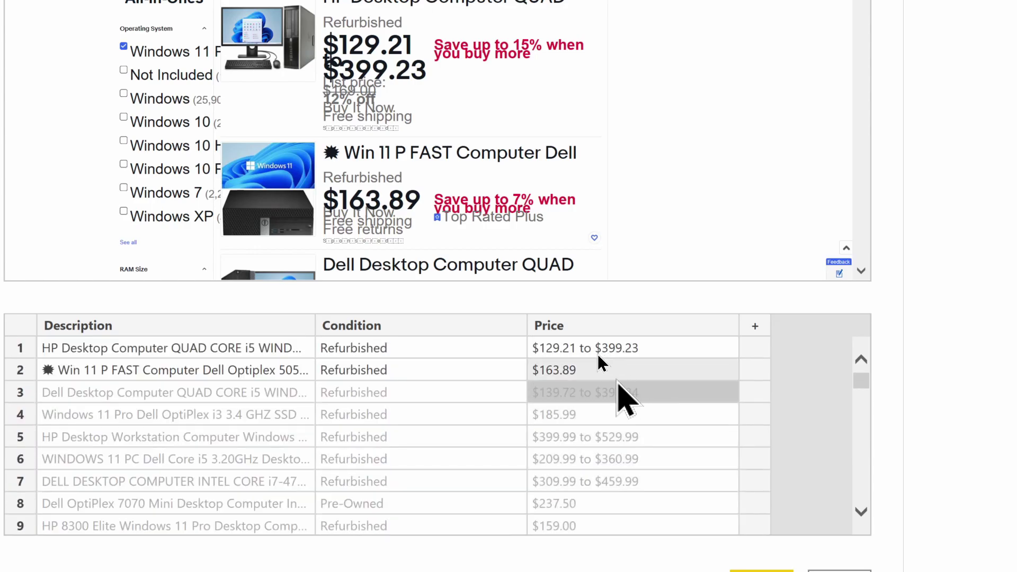
- Add a fourth column to the example table and name it Shipping
{"action": "left_click", "coordinate": [756, 326]}
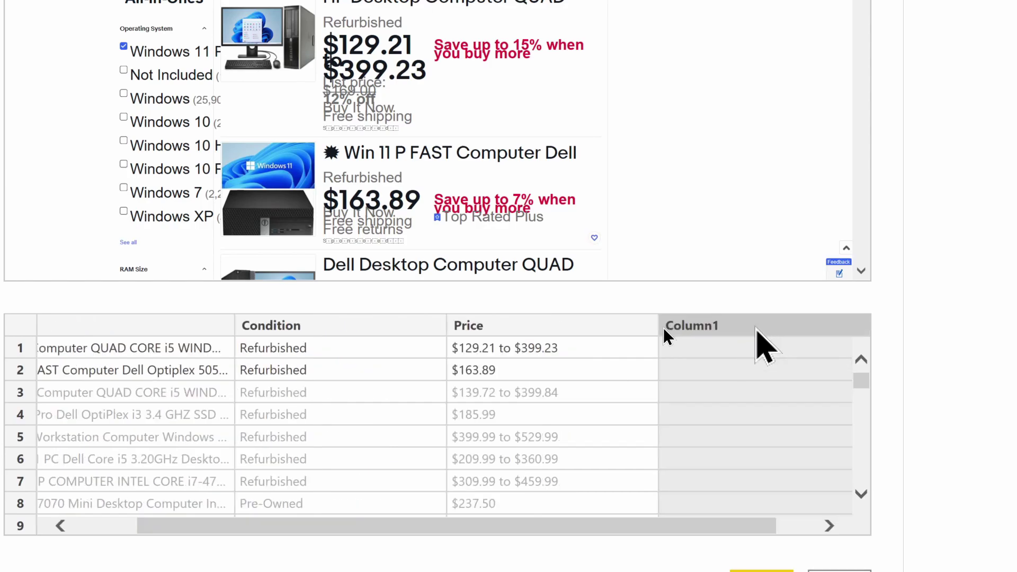
{"action": "double_click", "coordinate": [702, 324]}
{"action": "type", "text": "Shipping"}
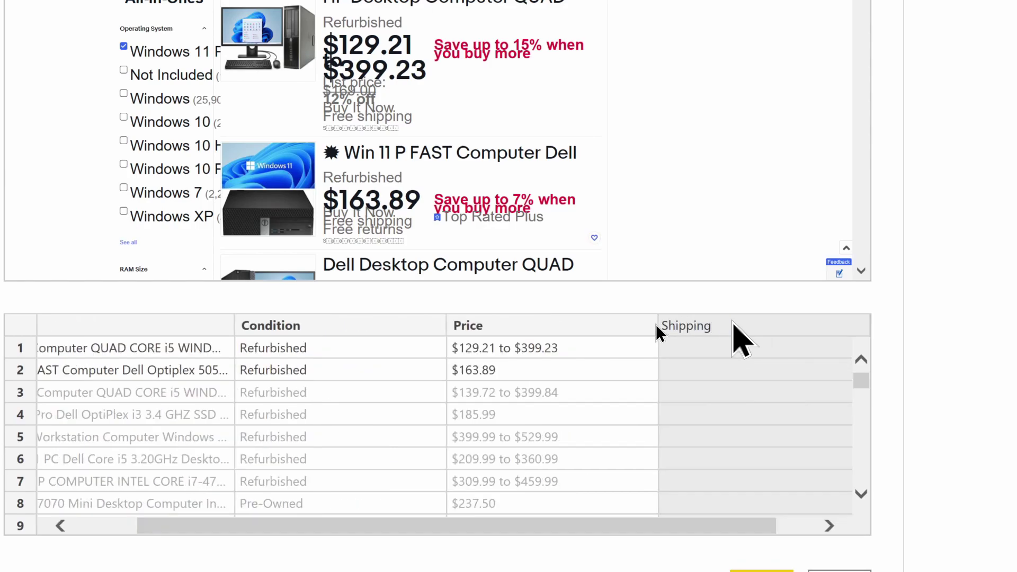
- Set the Shipping example for the first listing to Free Shipping
{"action": "scroll", "coordinate": [513, 218], "scroll_direction": "up", "scroll_amount": 2}
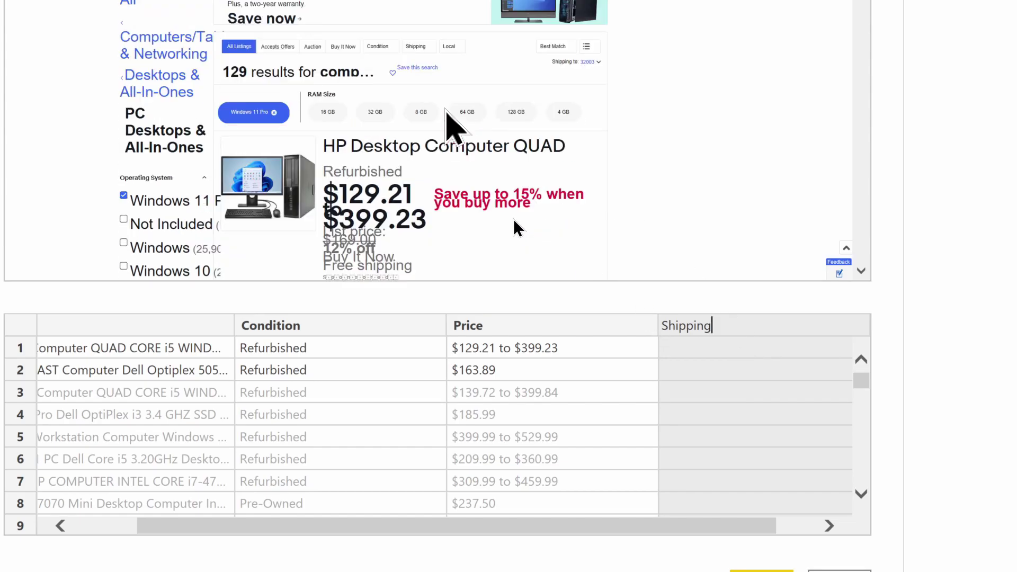
{"action": "left_click", "coordinate": [708, 348]}
{"action": "type", "text": "Fre"}
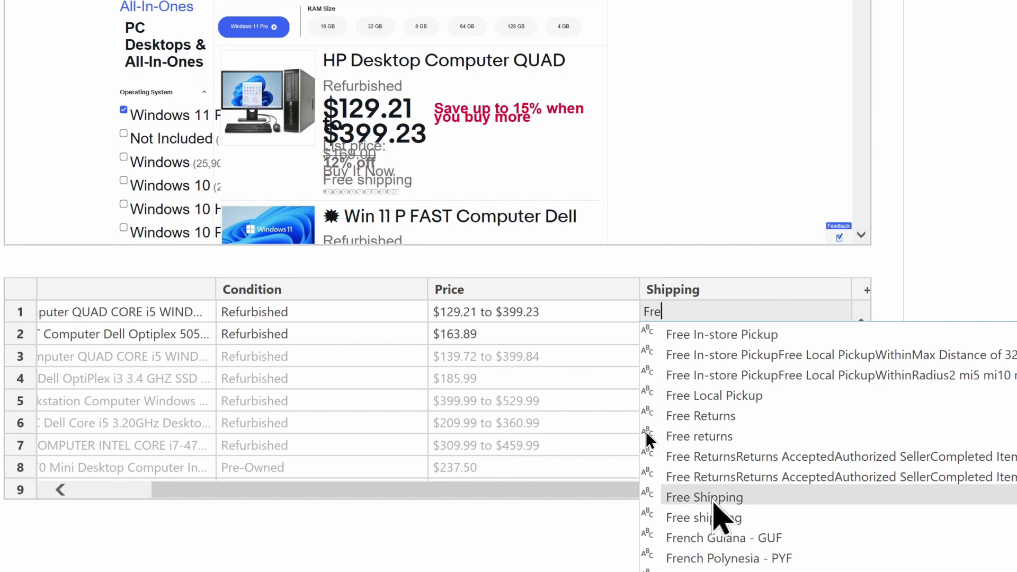
{"action": "left_click", "coordinate": [715, 498]}
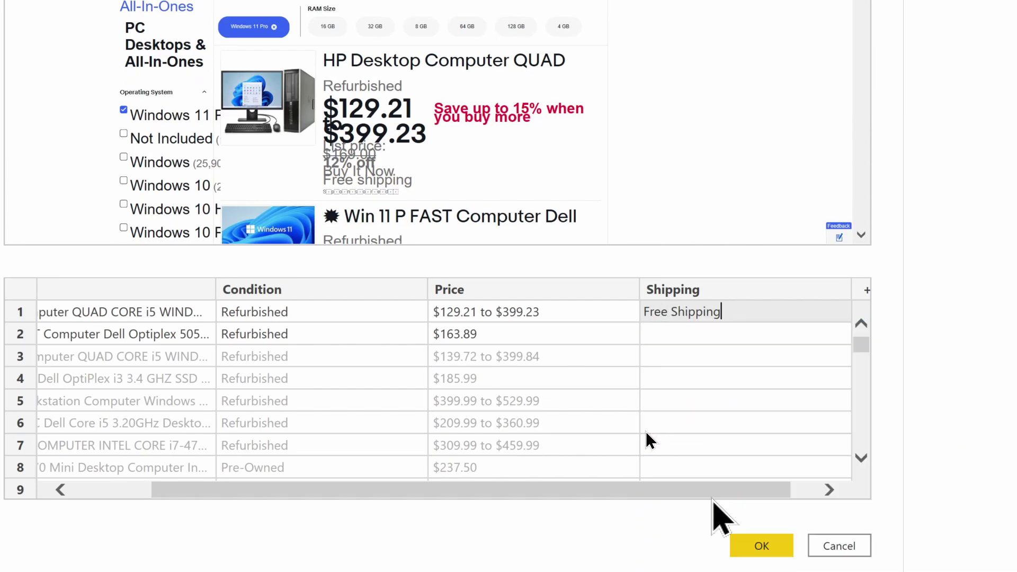
- Set the Shipping example for the second listing to Free Shipping
{"action": "scroll", "coordinate": [572, 169], "scroll_direction": "down", "scroll_amount": 2}
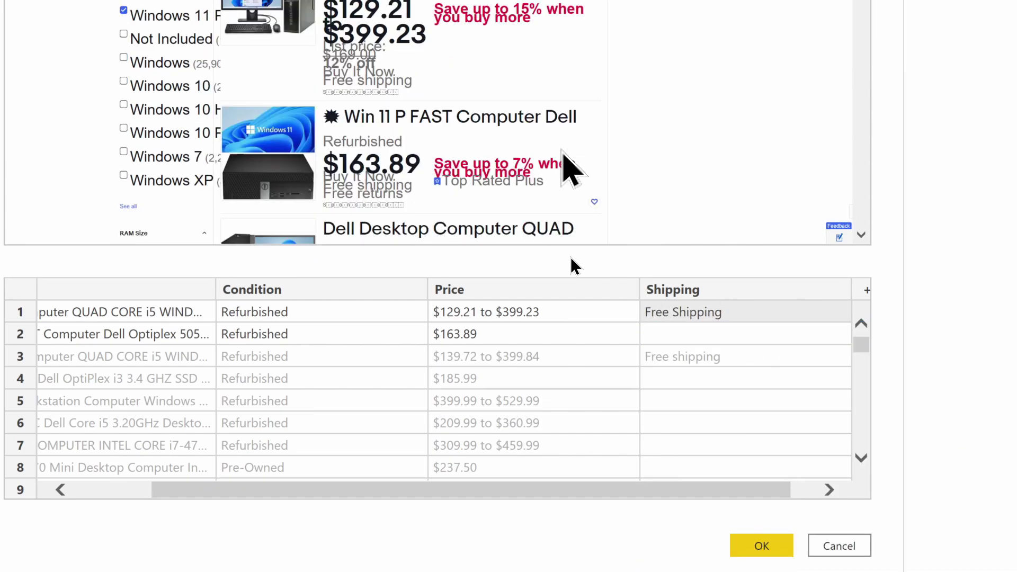
{"action": "left_click", "coordinate": [712, 332]}
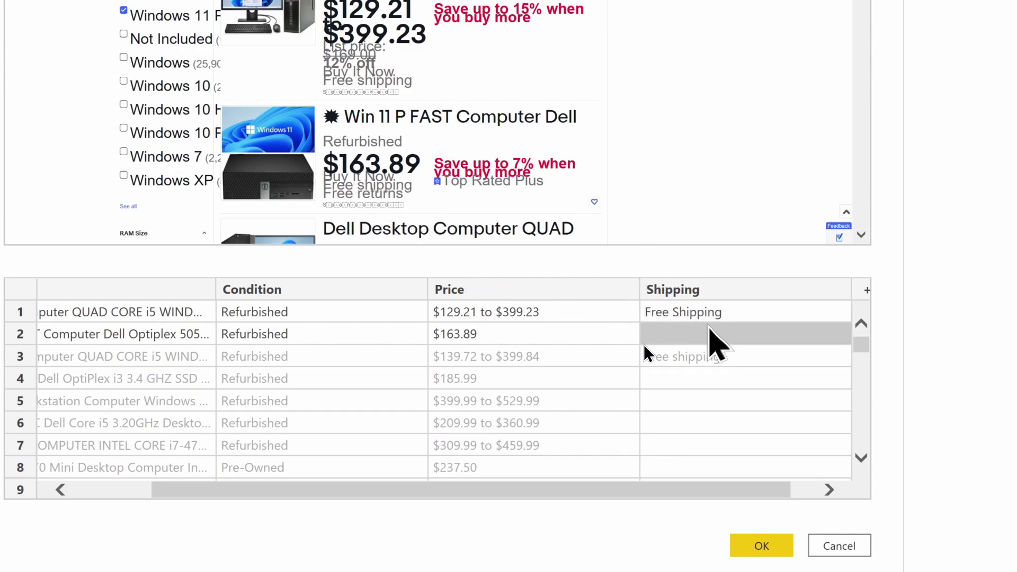
{"action": "type", "text": "F"}
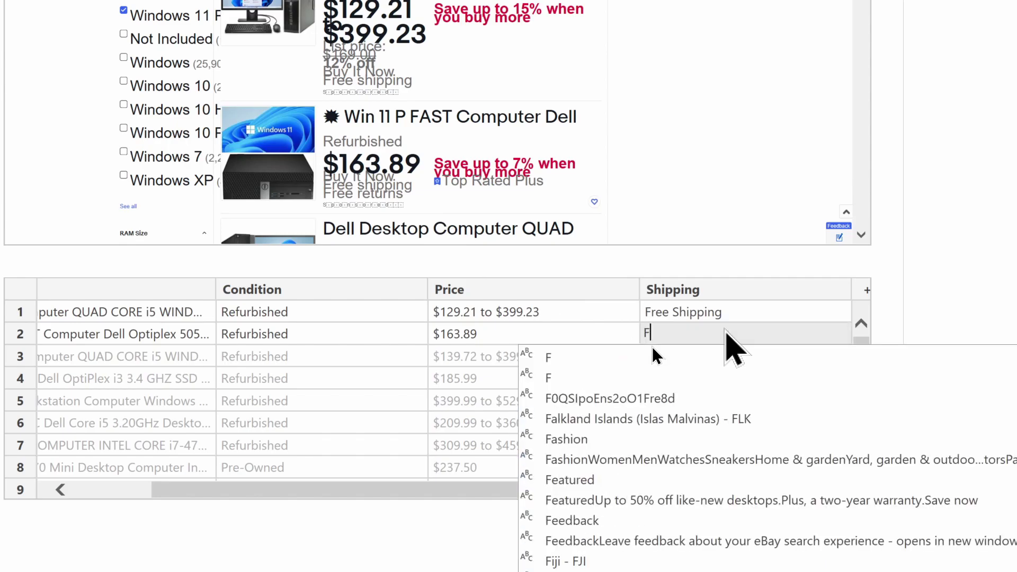
{"action": "type", "text": "ree Sh"}
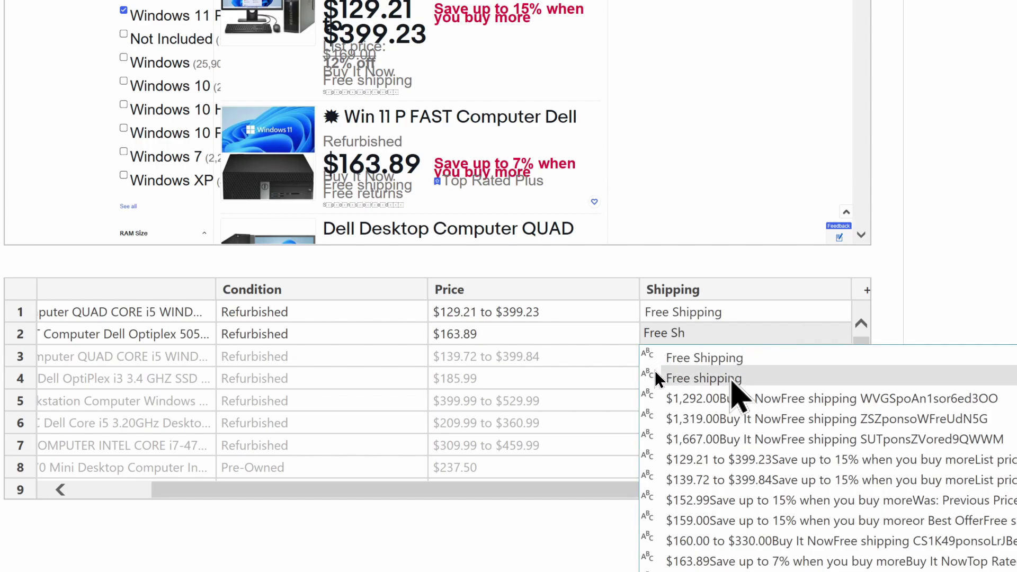
{"action": "left_click", "coordinate": [653, 358]}
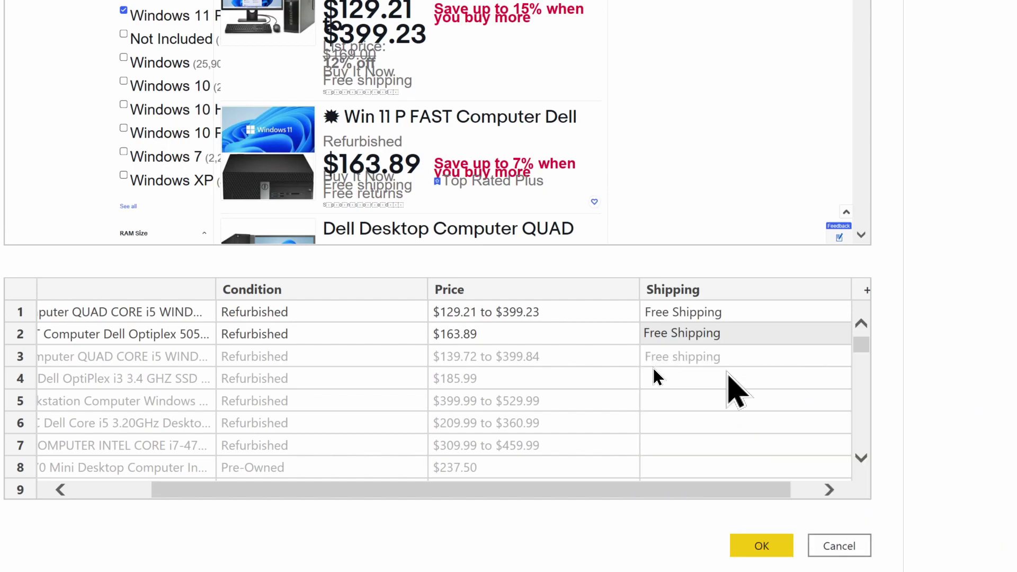
{"action": "left_click", "coordinate": [663, 361]}
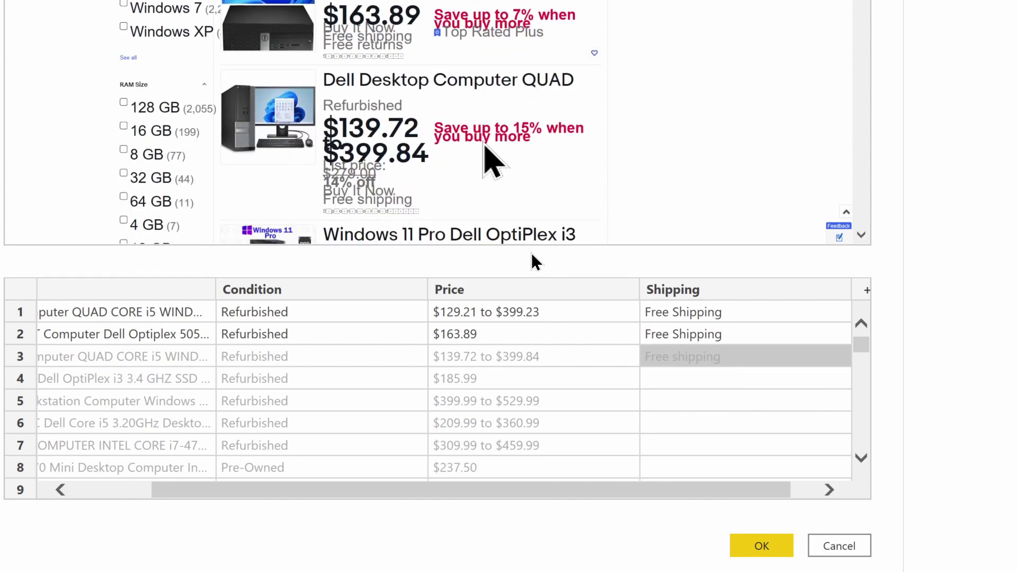
- Replace the suggested Shipping value of the third listing with Free Shipping
{"action": "double_click", "coordinate": [641, 359]}
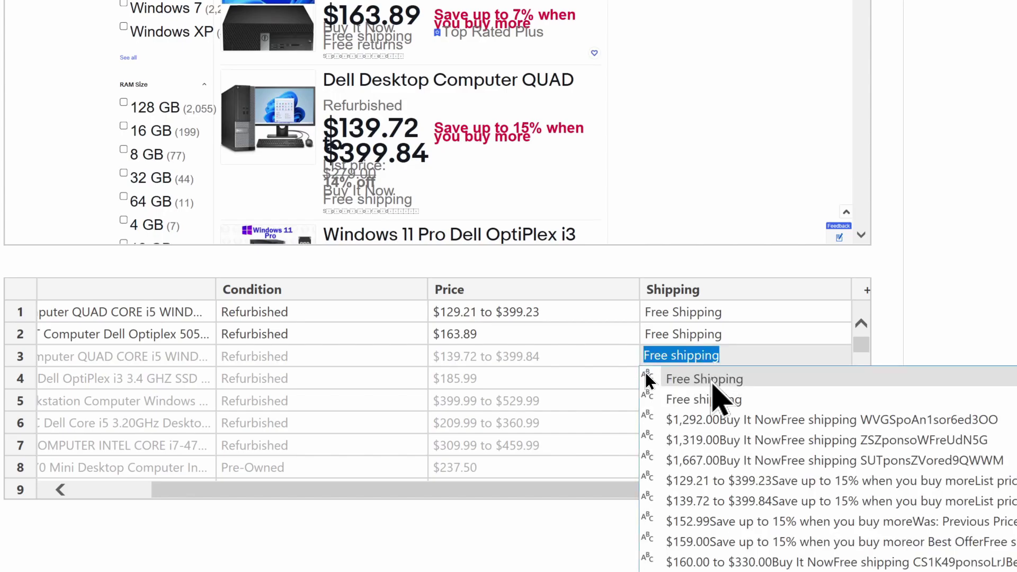
{"action": "left_click", "coordinate": [648, 378]}
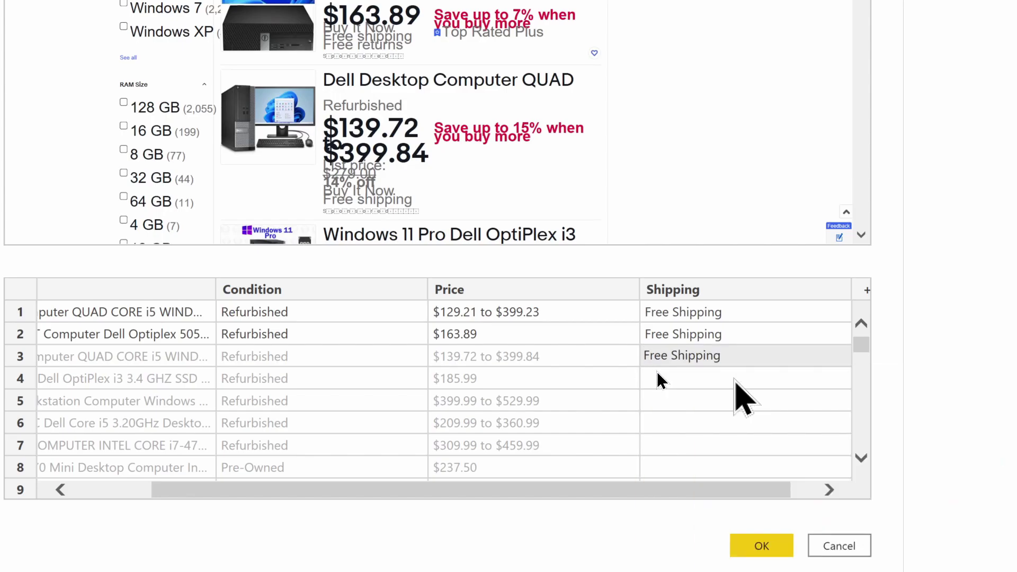
{"action": "left_click", "coordinate": [657, 371]}
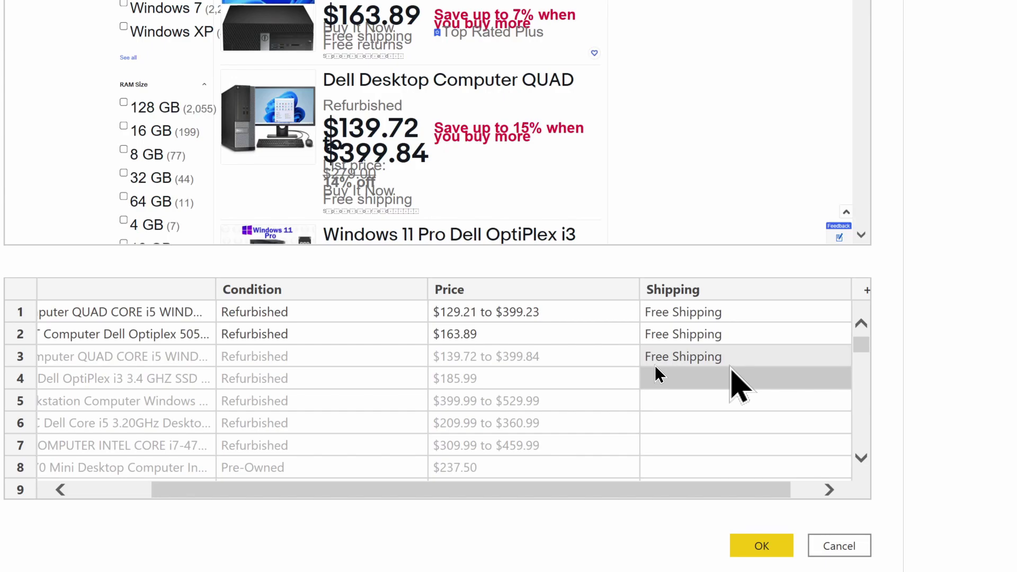
{"action": "scroll", "coordinate": [591, 171], "scroll_direction": "down", "scroll_amount": 2}
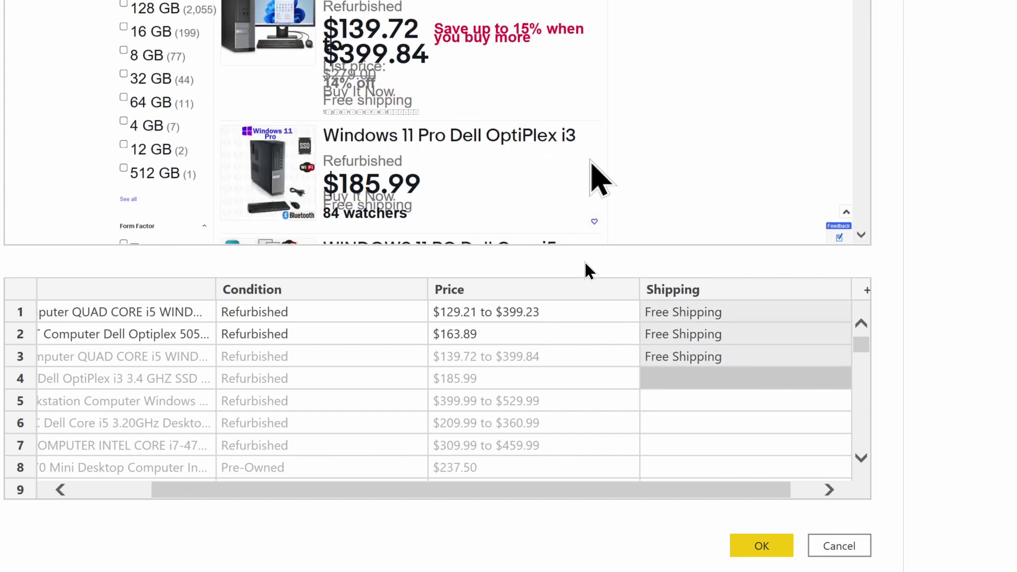
- Set the Shipping example for the fourth listing to Free shipping, using the suggested value from the page
{"action": "scroll", "coordinate": [554, 194], "scroll_direction": "down", "scroll_amount": 3}
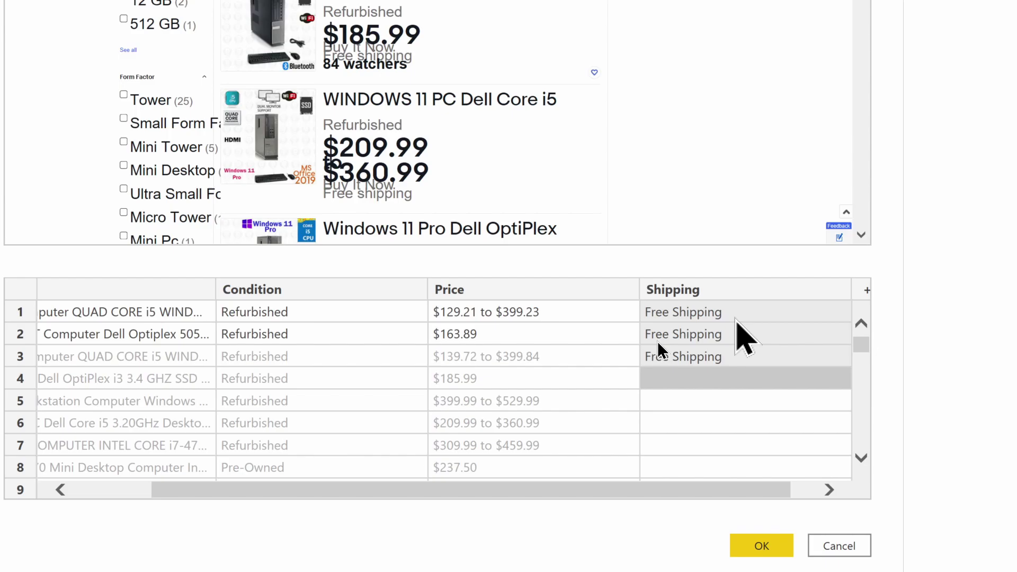
{"action": "left_click", "coordinate": [644, 375]}
{"action": "type", "text": "Fre"}
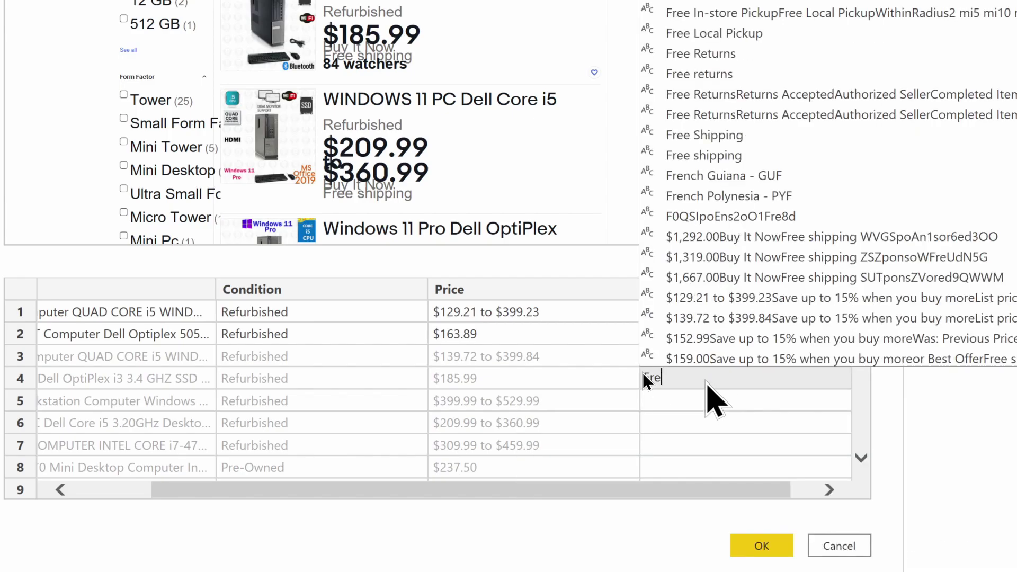
{"action": "type", "text": "e"}
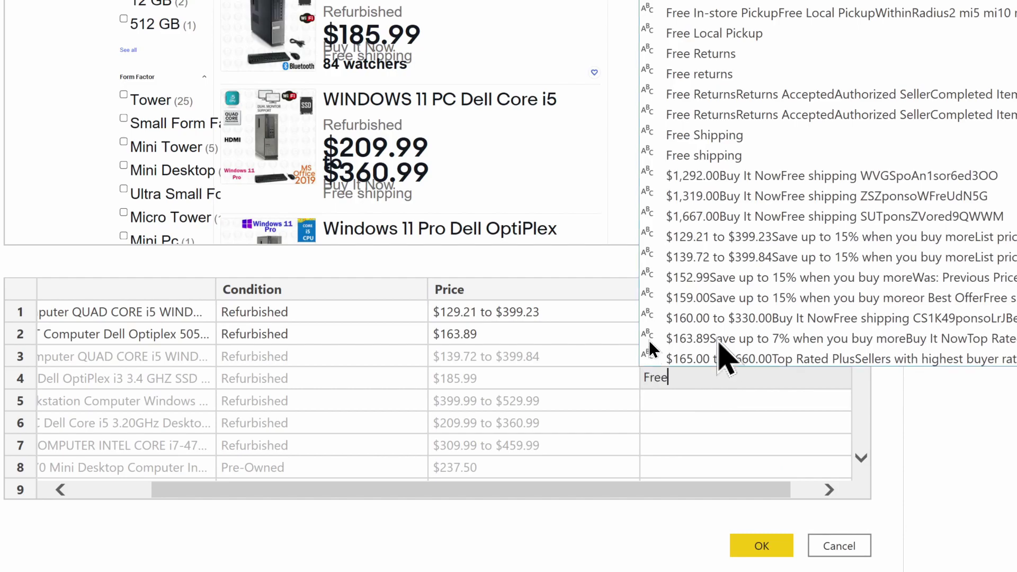
{"action": "left_click", "coordinate": [717, 156]}
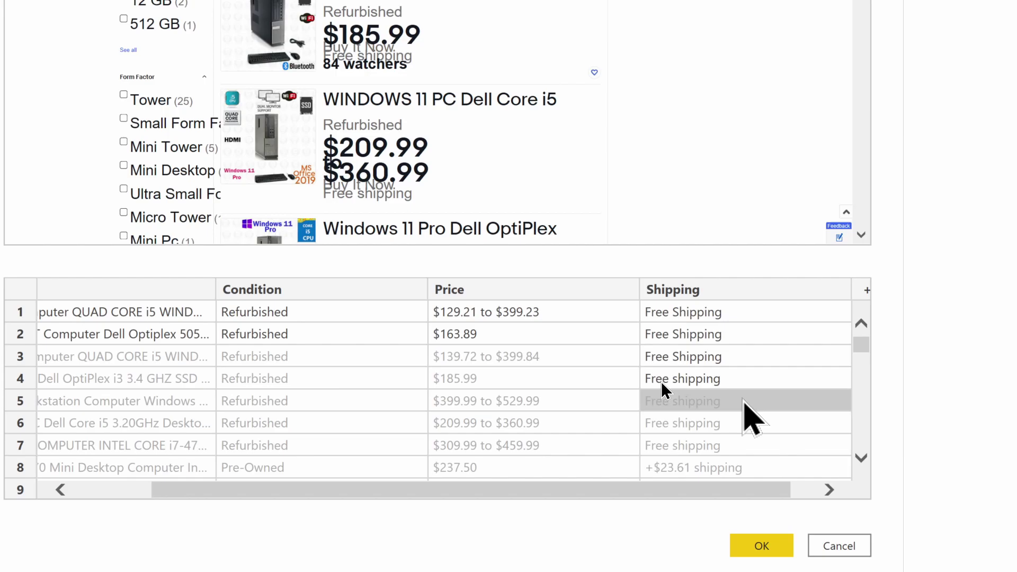
- Check the automatically filled Shipping values further down the example table against the listings in the page preview
{"action": "scroll", "coordinate": [665, 376], "scroll_direction": "down", "scroll_amount": 1}
{"action": "scroll", "coordinate": [665, 376], "scroll_direction": "down", "scroll_amount": 1}
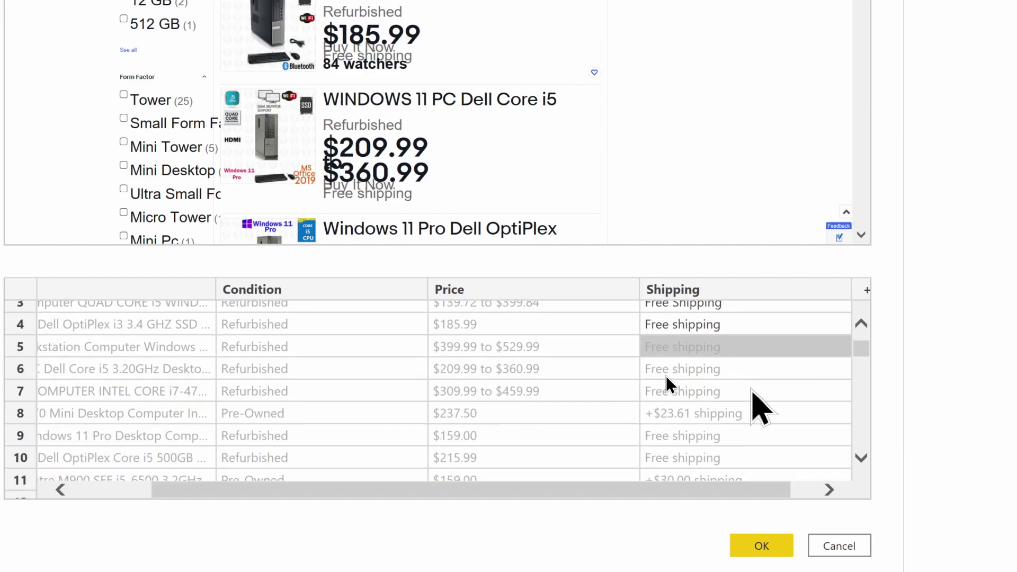
{"action": "scroll", "coordinate": [669, 366], "scroll_direction": "down", "scroll_amount": 1}
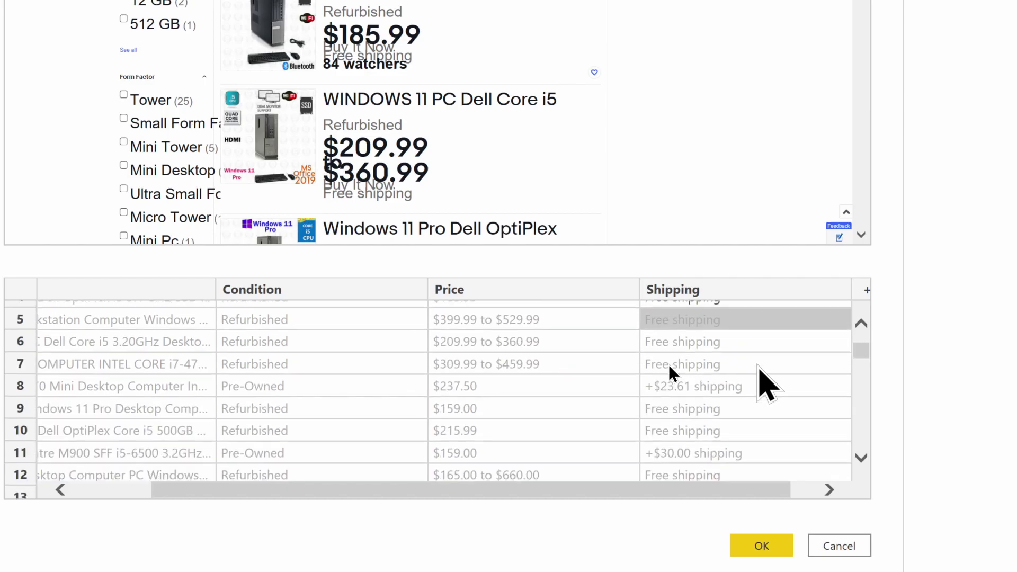
{"action": "scroll", "coordinate": [669, 371], "scroll_direction": "down", "scroll_amount": 2}
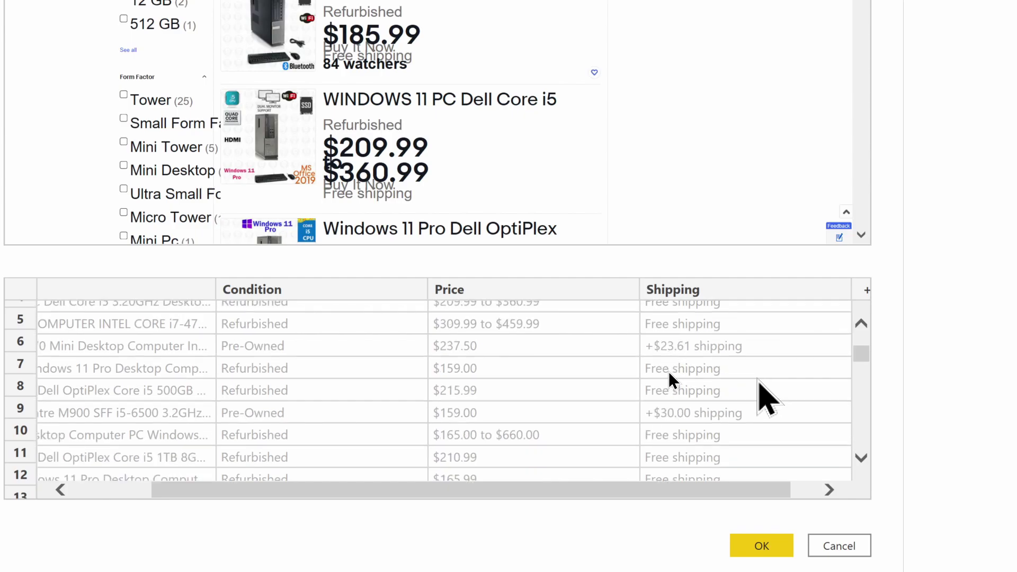
{"action": "scroll", "coordinate": [669, 371], "scroll_direction": "down", "scroll_amount": 6}
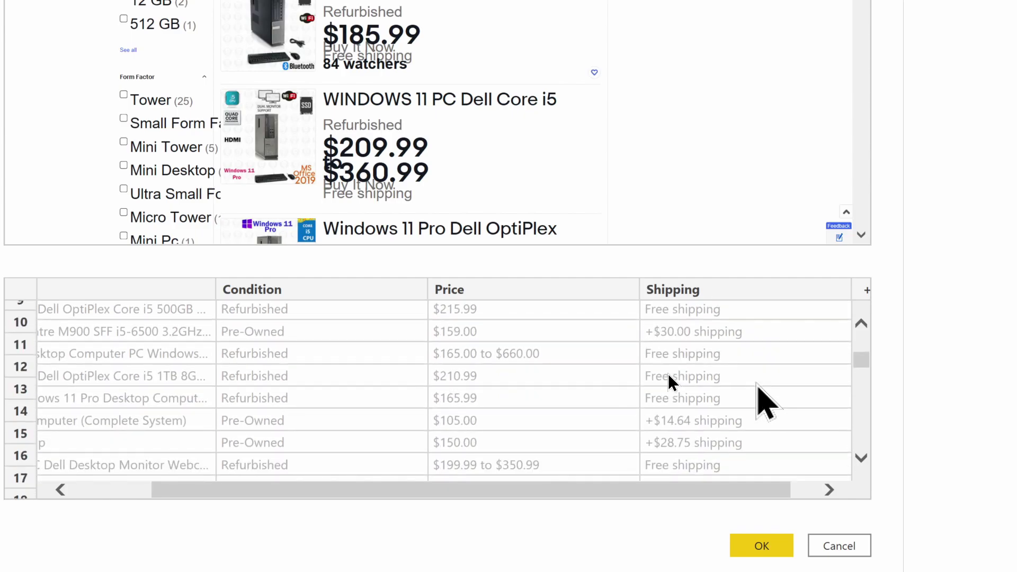
{"action": "scroll", "coordinate": [669, 373], "scroll_direction": "up", "scroll_amount": 12}
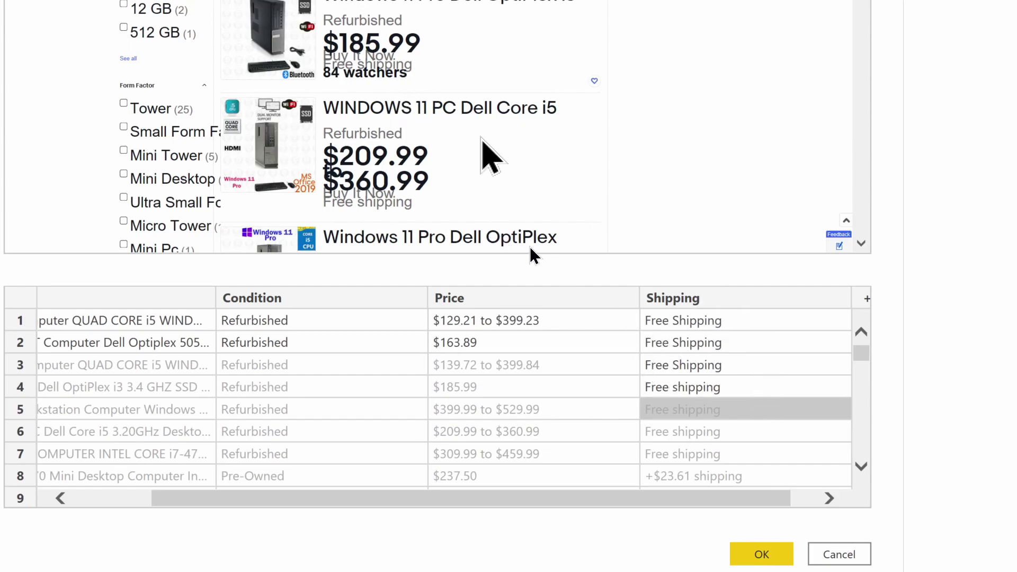
{"action": "scroll", "coordinate": [506, 238], "scroll_direction": "down", "scroll_amount": 3}
{"action": "scroll", "coordinate": [507, 248], "scroll_direction": "down", "scroll_amount": 2}
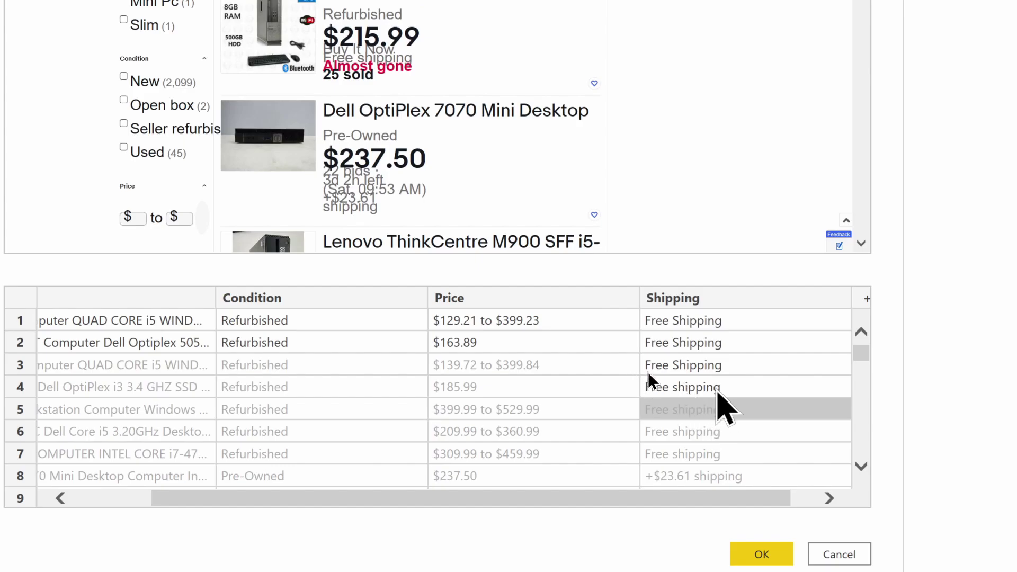
{"action": "scroll", "coordinate": [666, 373], "scroll_direction": "down", "scroll_amount": 4}
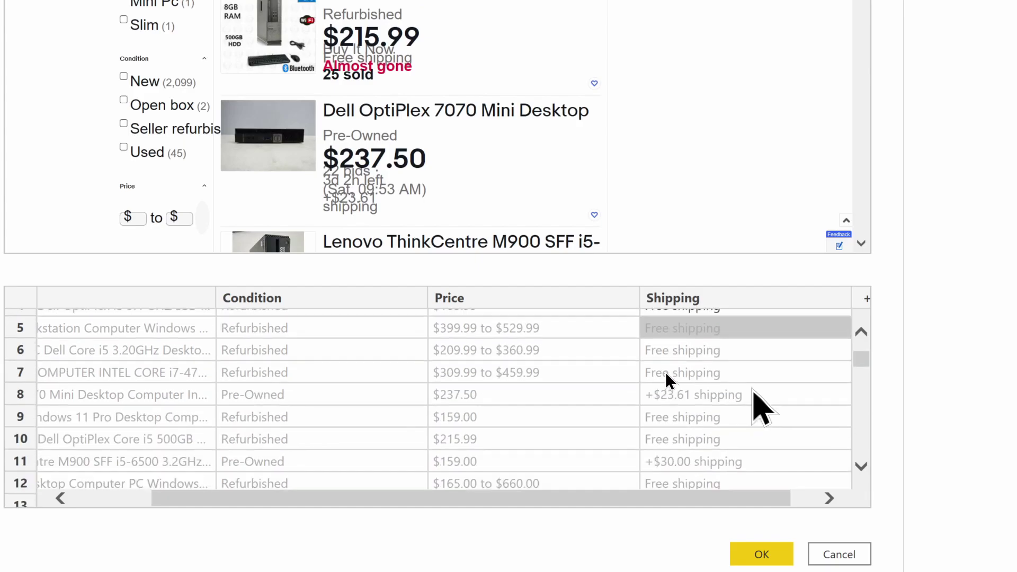
{"action": "scroll", "coordinate": [662, 367], "scroll_direction": "up", "scroll_amount": 5}
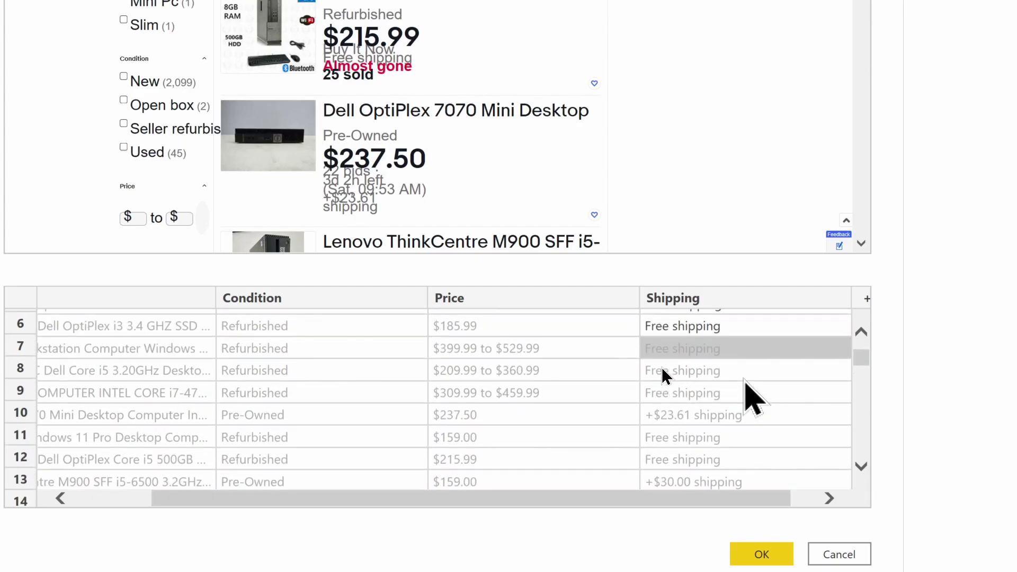
{"action": "scroll", "coordinate": [662, 368], "scroll_direction": "down", "scroll_amount": 5}
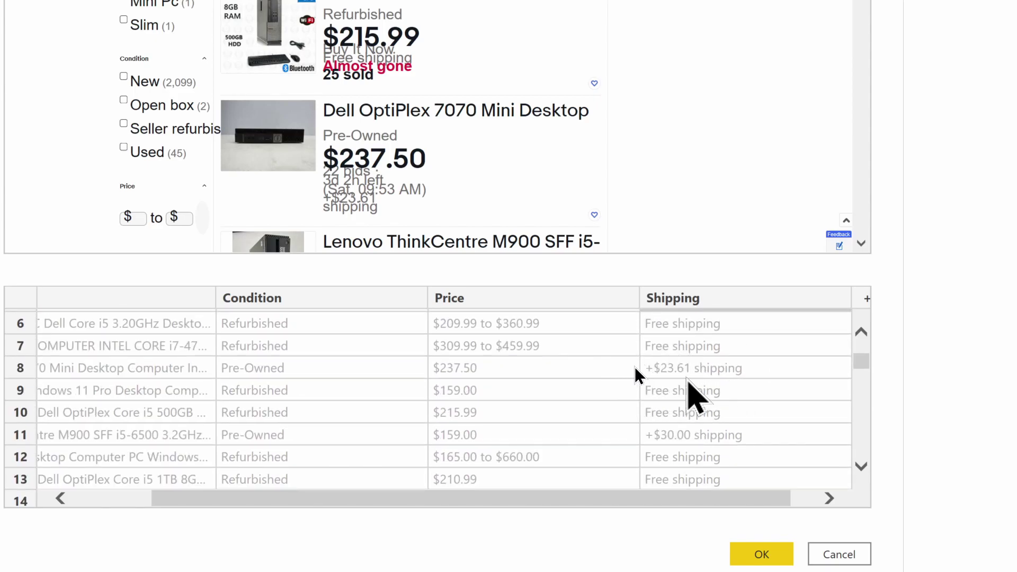
{"action": "scroll", "coordinate": [637, 366], "scroll_direction": "down", "scroll_amount": 2}
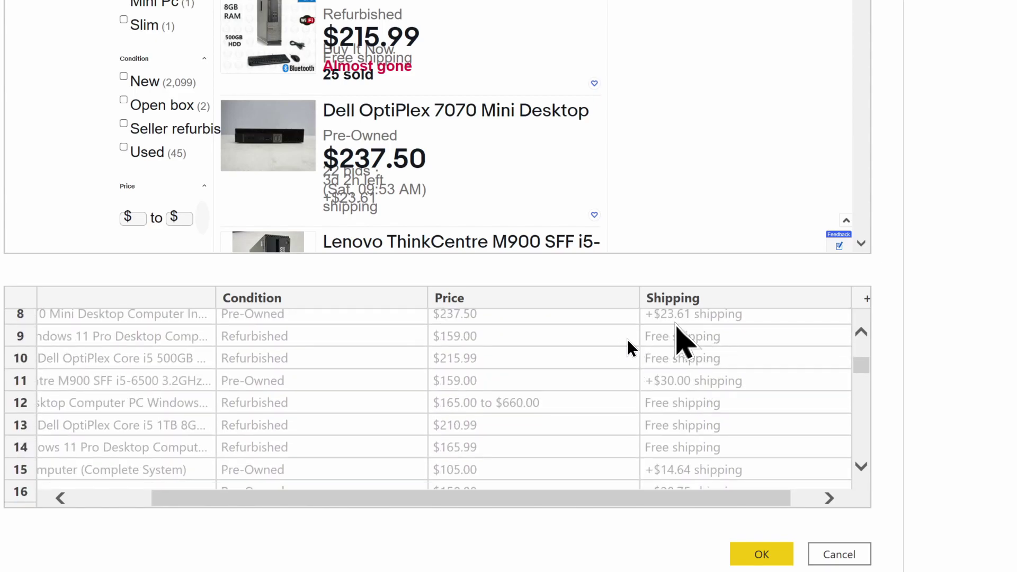
{"action": "scroll", "coordinate": [627, 344], "scroll_direction": "up", "scroll_amount": 1}
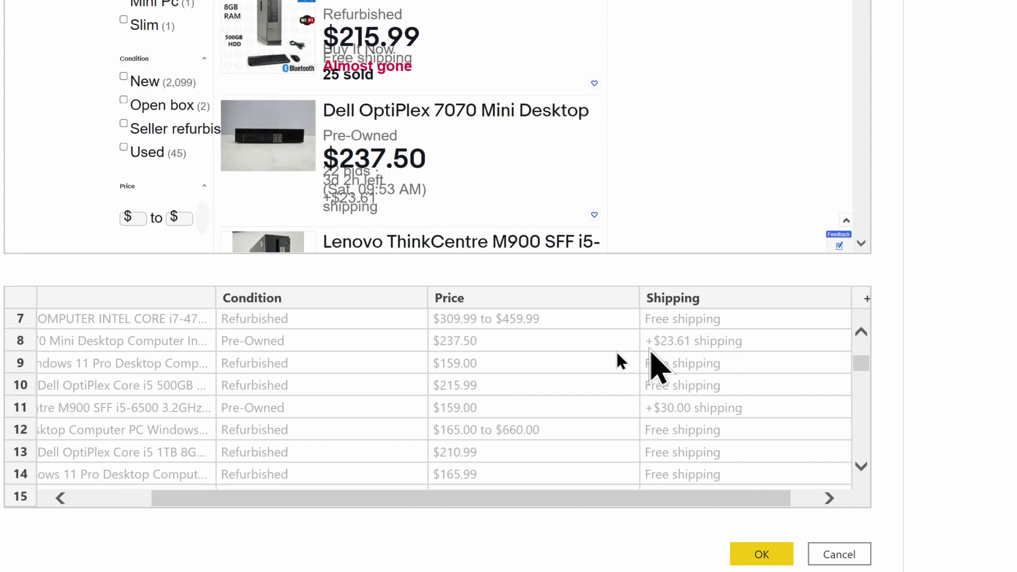
{"action": "scroll", "coordinate": [637, 373], "scroll_direction": "down", "scroll_amount": 1}
{"action": "scroll", "coordinate": [636, 373], "scroll_direction": "down", "scroll_amount": 6}
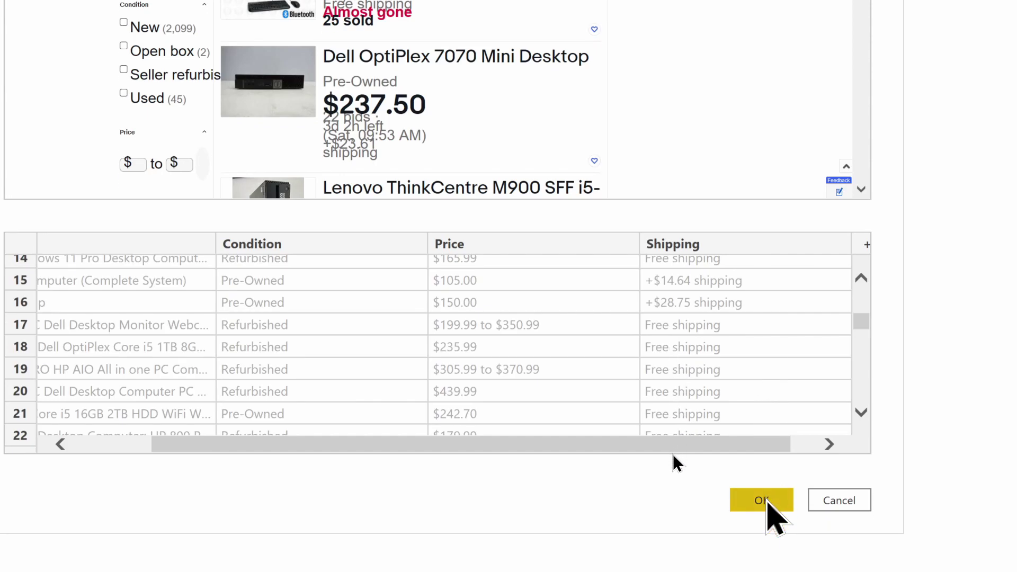
- Accept the example table and open the resulting custom table, Table 1, for transformation in Power Query Editor
{"action": "left_click", "coordinate": [762, 501]}
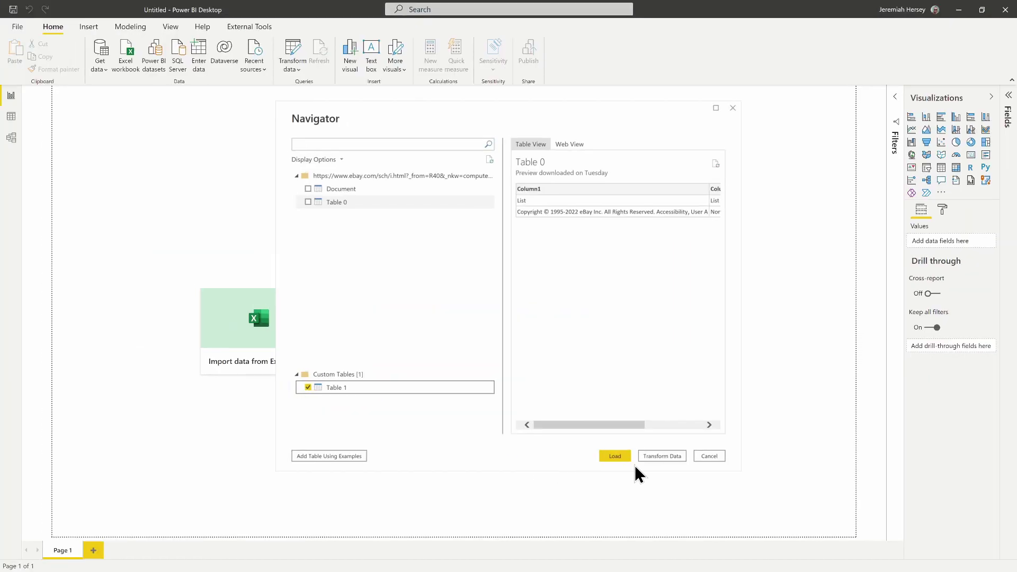
{"action": "left_click", "coordinate": [662, 456]}
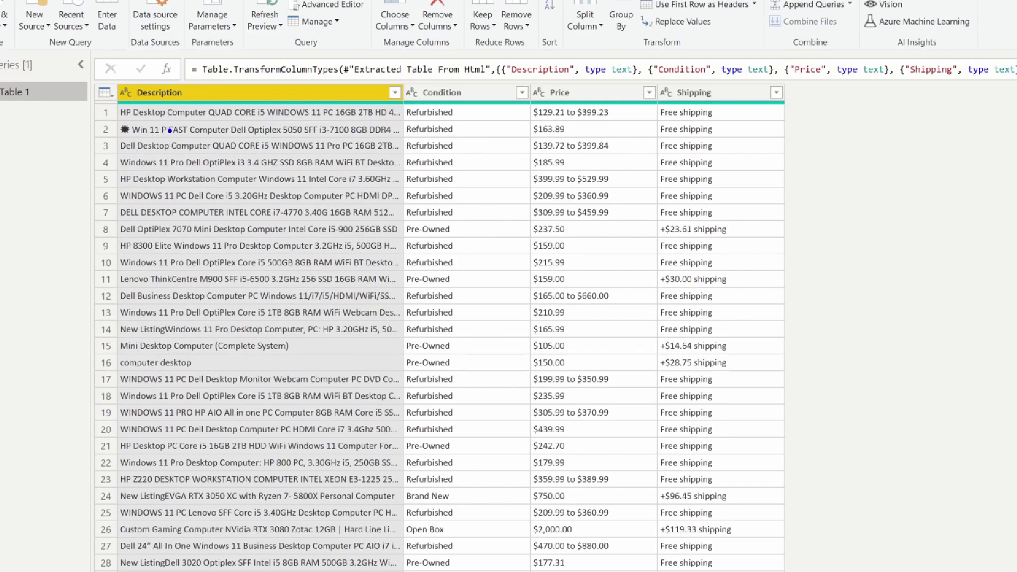
{"action": "left_click_drag", "start_coordinate": [215, 94], "coordinate": [222, 57]}
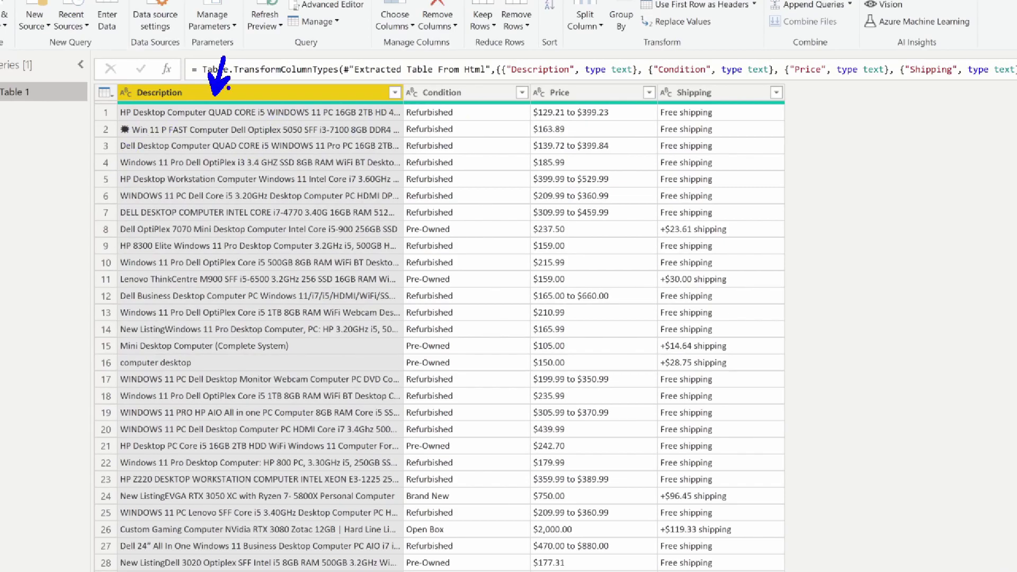